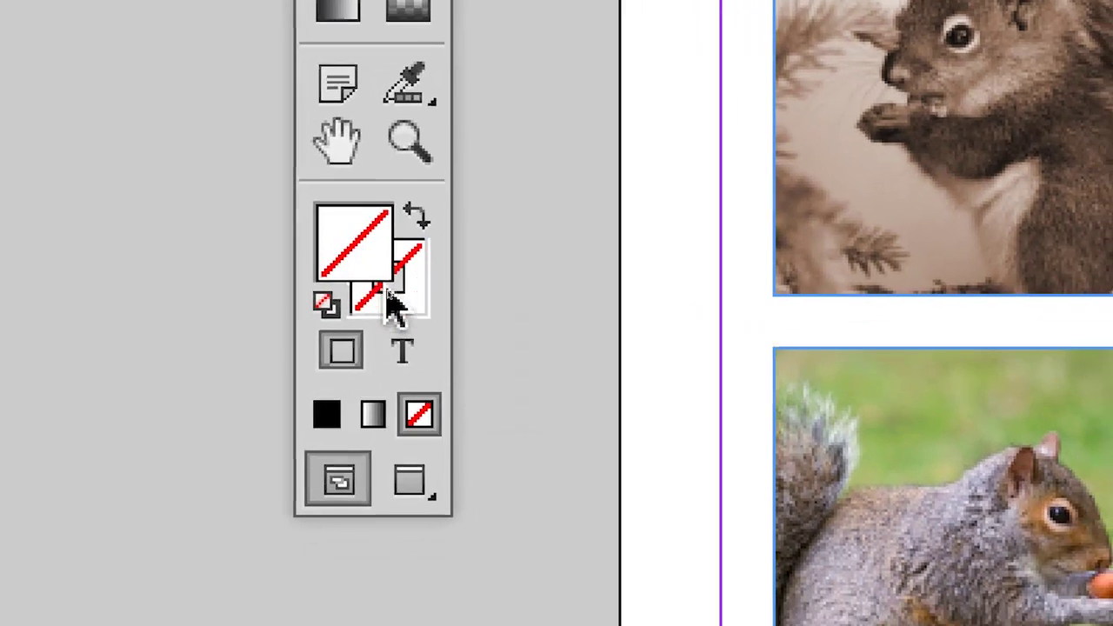
Switch the active colour attribute back and forth between stroke and fill, ending with the fill active.
{"action": "left_click", "coordinate": [407, 329]}
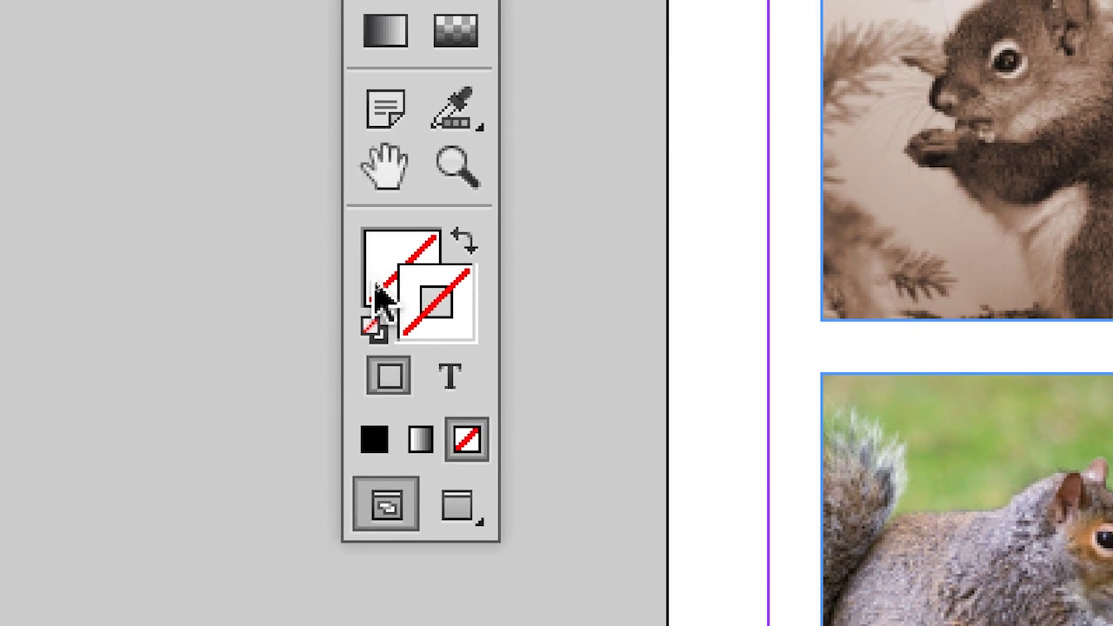
{"action": "left_click", "coordinate": [341, 229]}
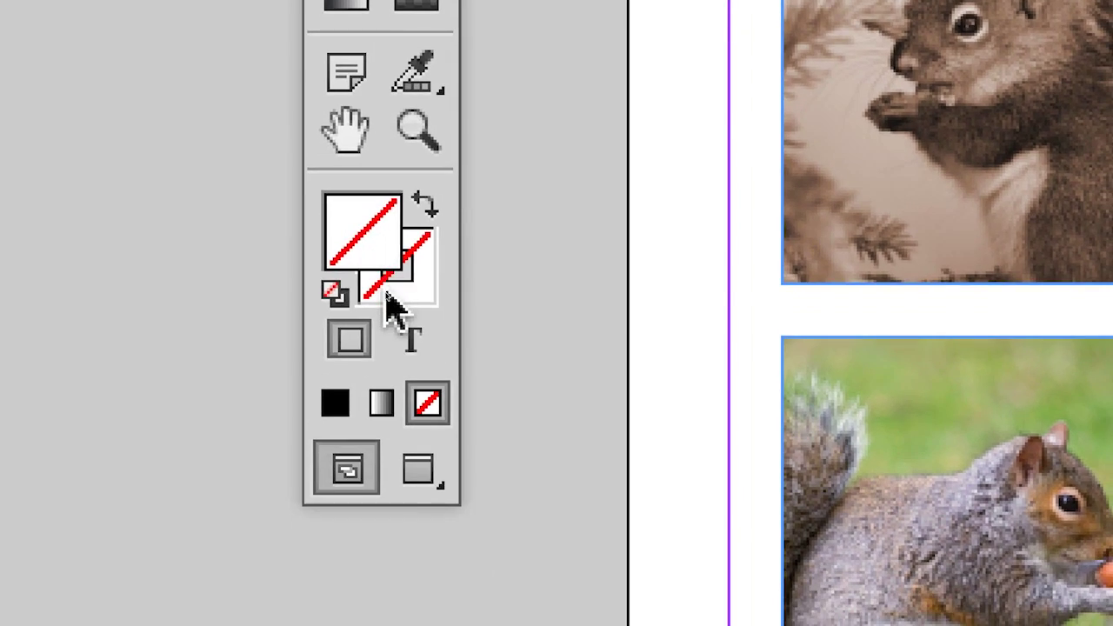
{"action": "left_click", "coordinate": [410, 352]}
{"action": "left_click", "coordinate": [350, 311]}
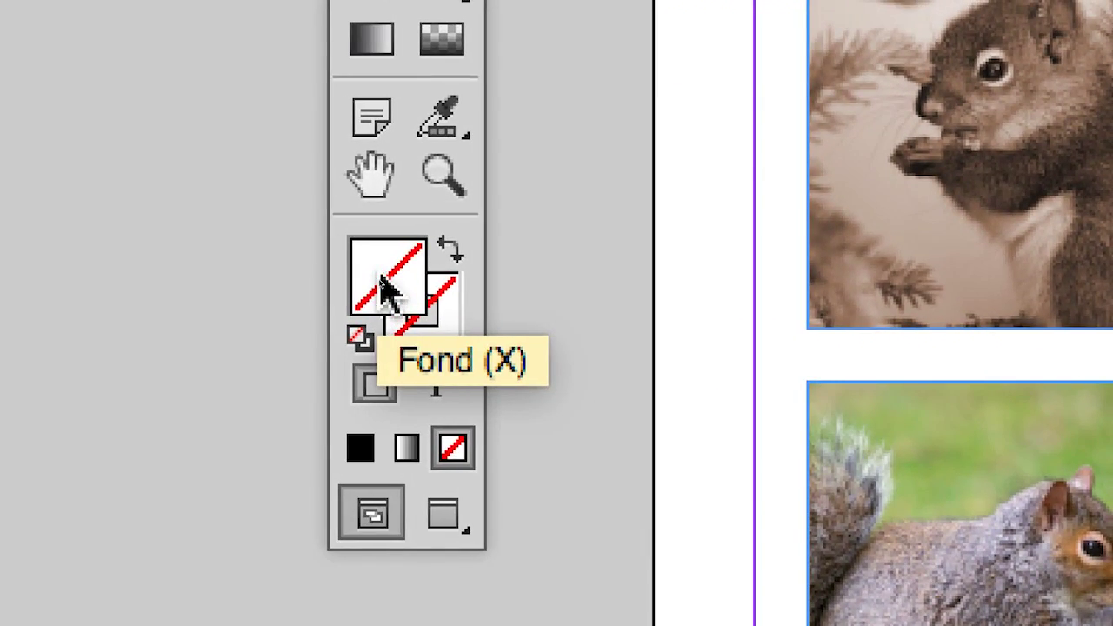
Open the colour picker for the fill, move its dialog off the images, and cancel it without choosing a colour.
{"action": "double_click", "coordinate": [382, 278]}
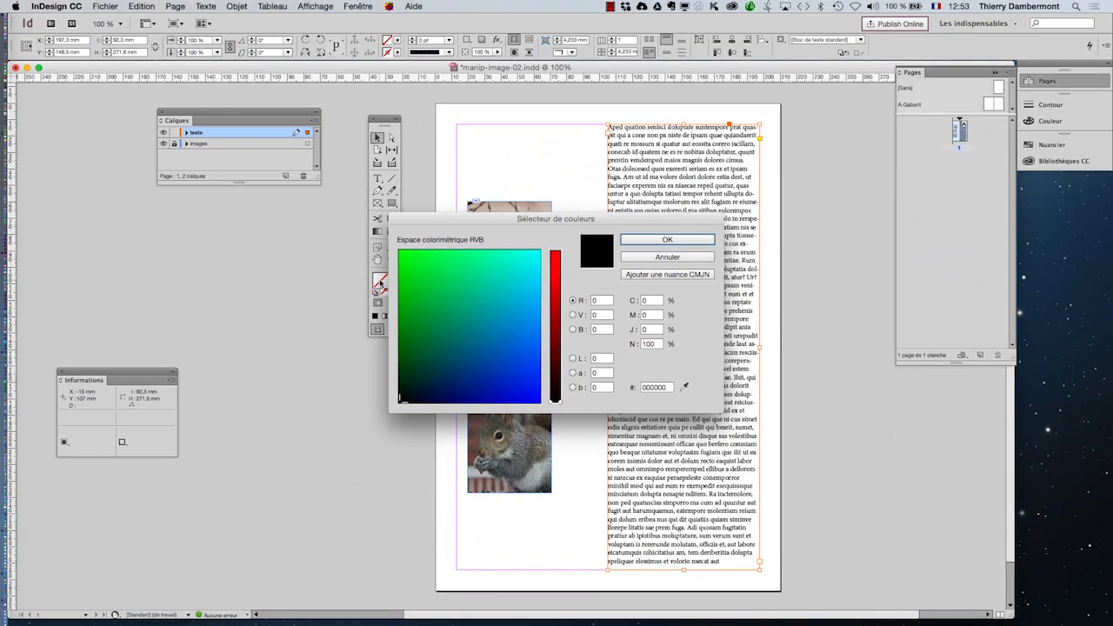
{"action": "left_click_drag", "start_coordinate": [631, 222], "coordinate": [764, 205]}
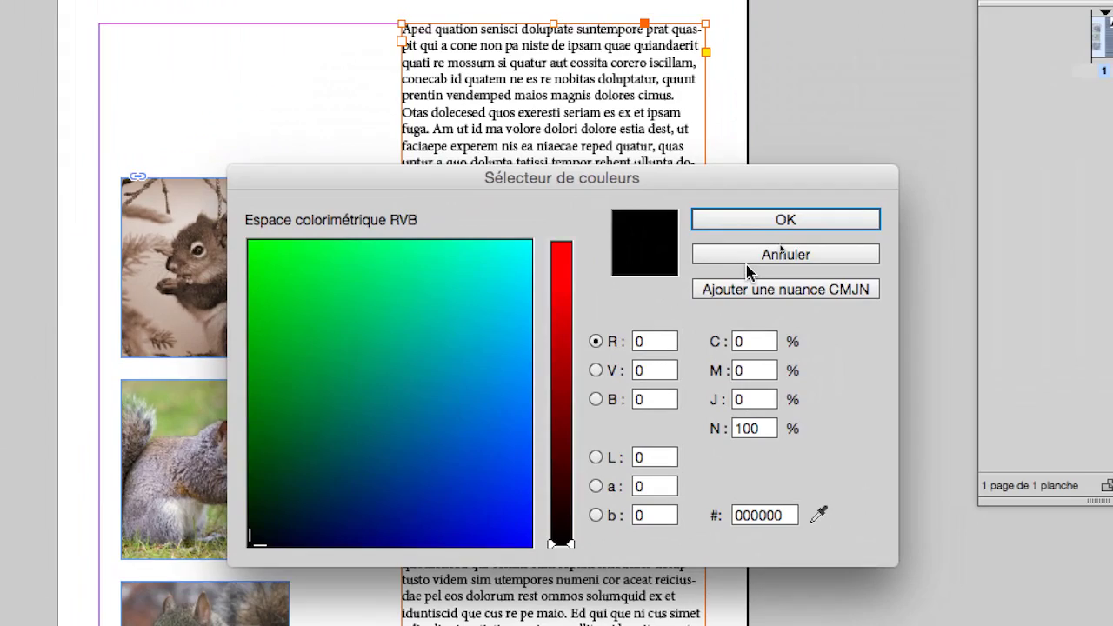
{"action": "left_click", "coordinate": [747, 263]}
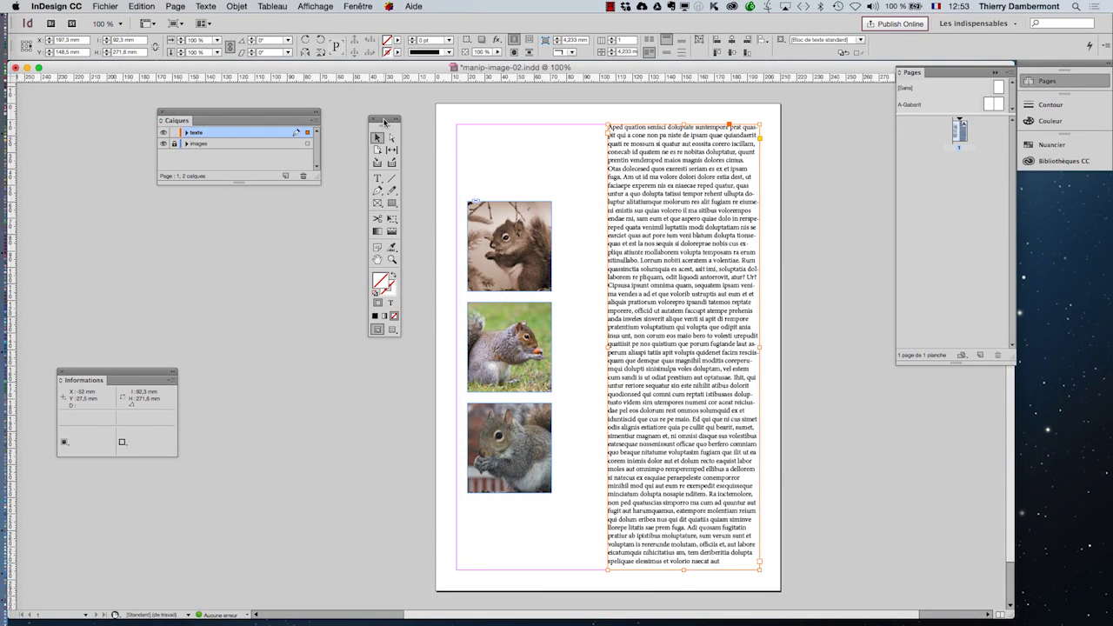
Move the floating toolbox away from the page and place the Calques panel beside it.
{"action": "left_click_drag", "start_coordinate": [305, 116], "coordinate": [346, 473]}
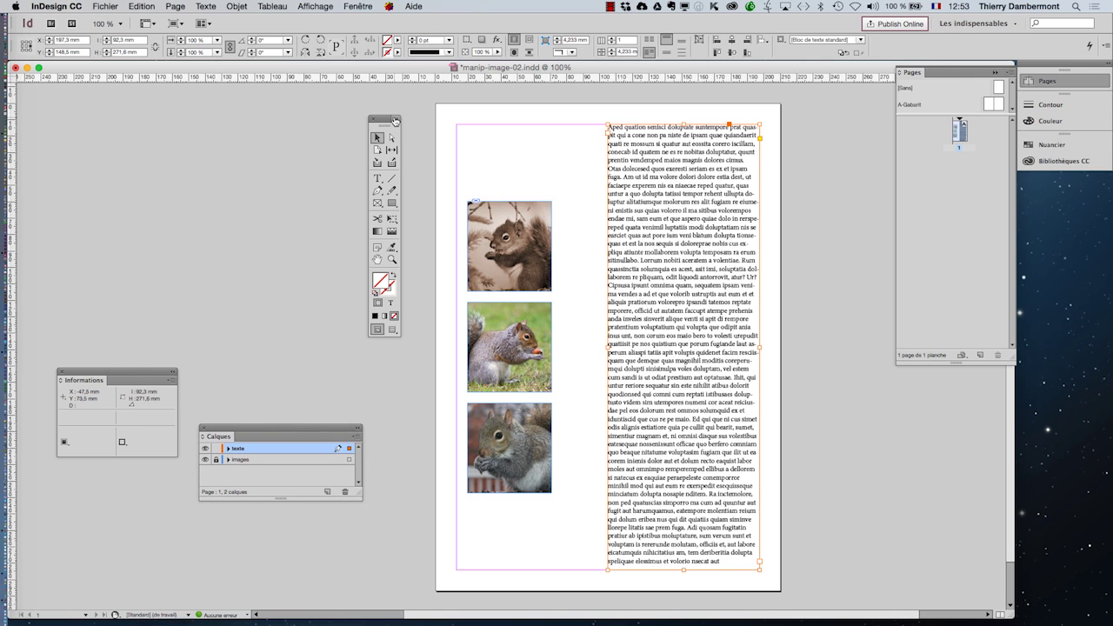
{"action": "left_click_drag", "start_coordinate": [387, 119], "coordinate": [117, 107]}
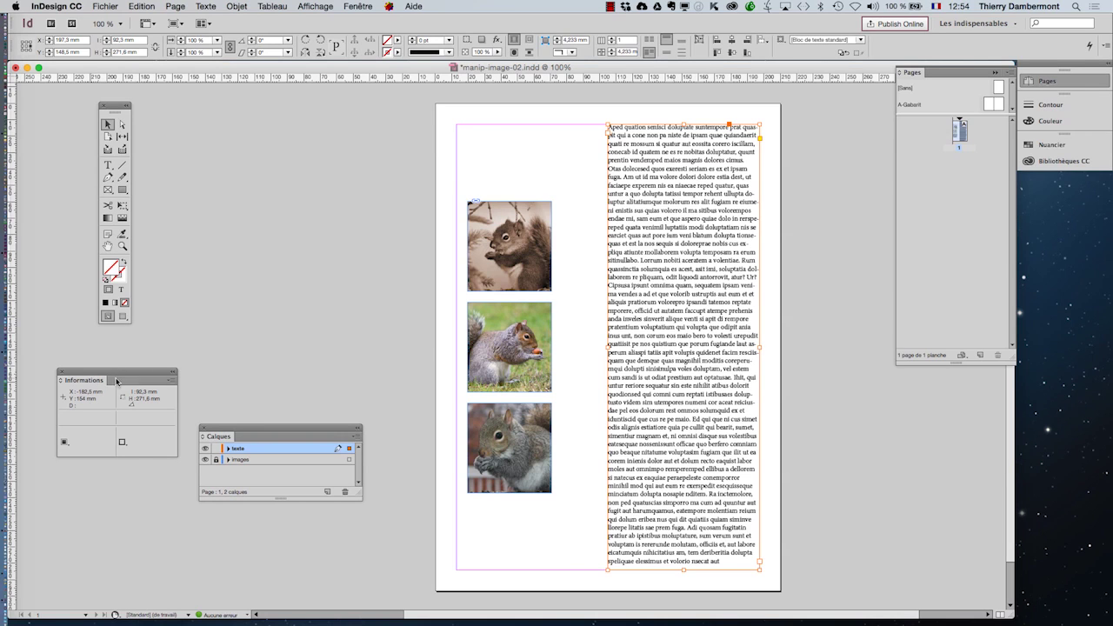
{"action": "left_click_drag", "start_coordinate": [236, 428], "coordinate": [195, 105]}
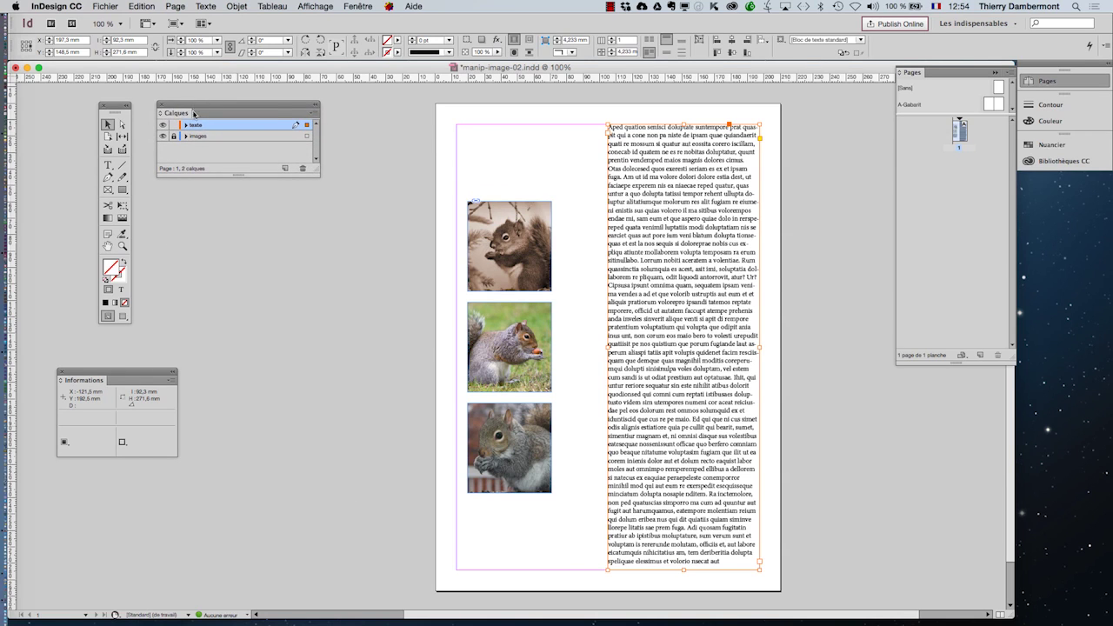
Show the Nuancier panel, float it on its own beside the Calques panel, and lengthen it to list all swatches.
{"action": "left_click", "coordinate": [354, 5]}
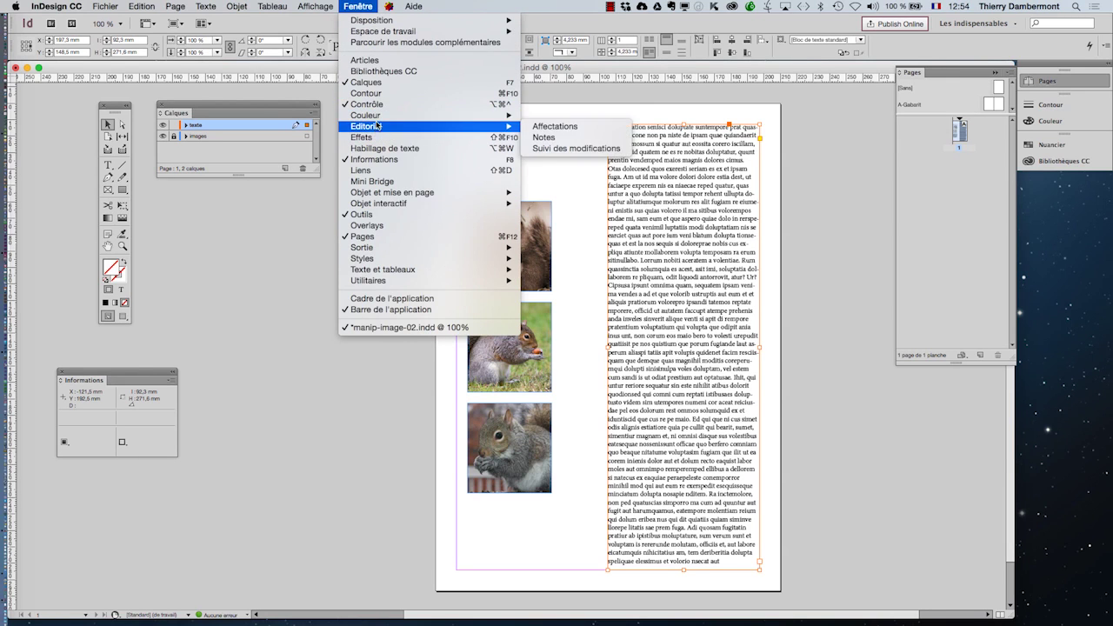
{"action": "mouse_move", "coordinate": [376, 119]}
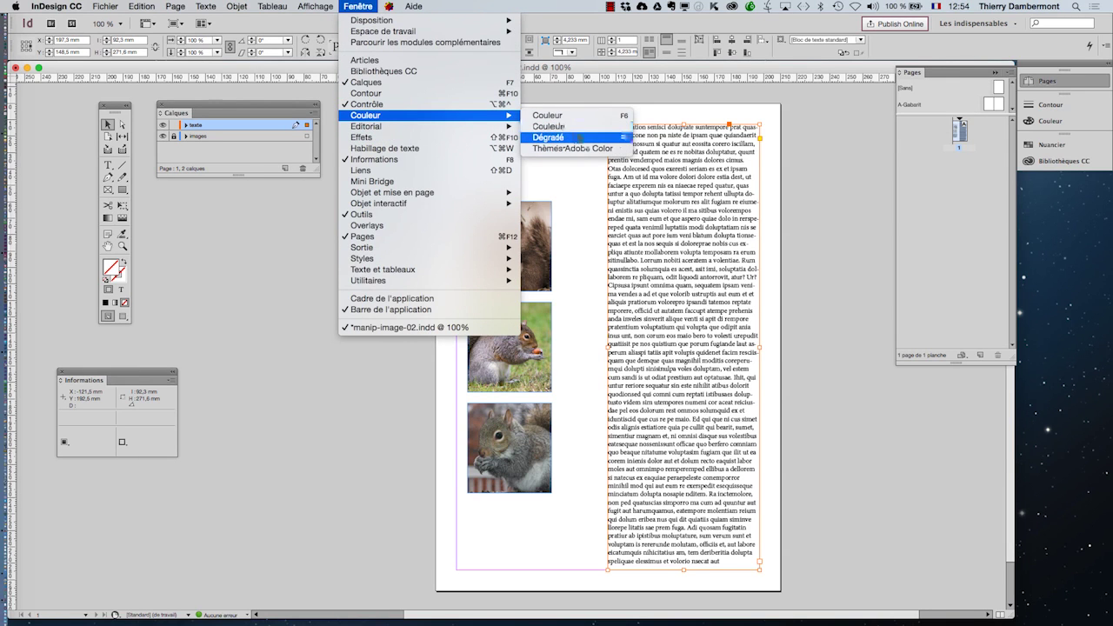
{"action": "left_click", "coordinate": [578, 139]}
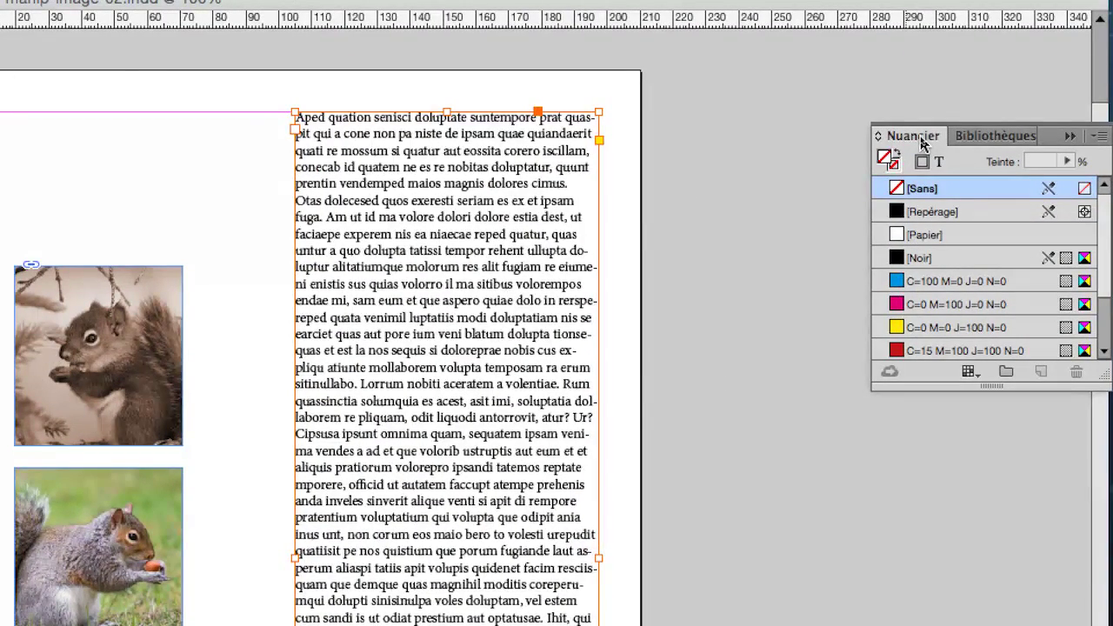
{"action": "left_click_drag", "start_coordinate": [923, 143], "coordinate": [510, 103]}
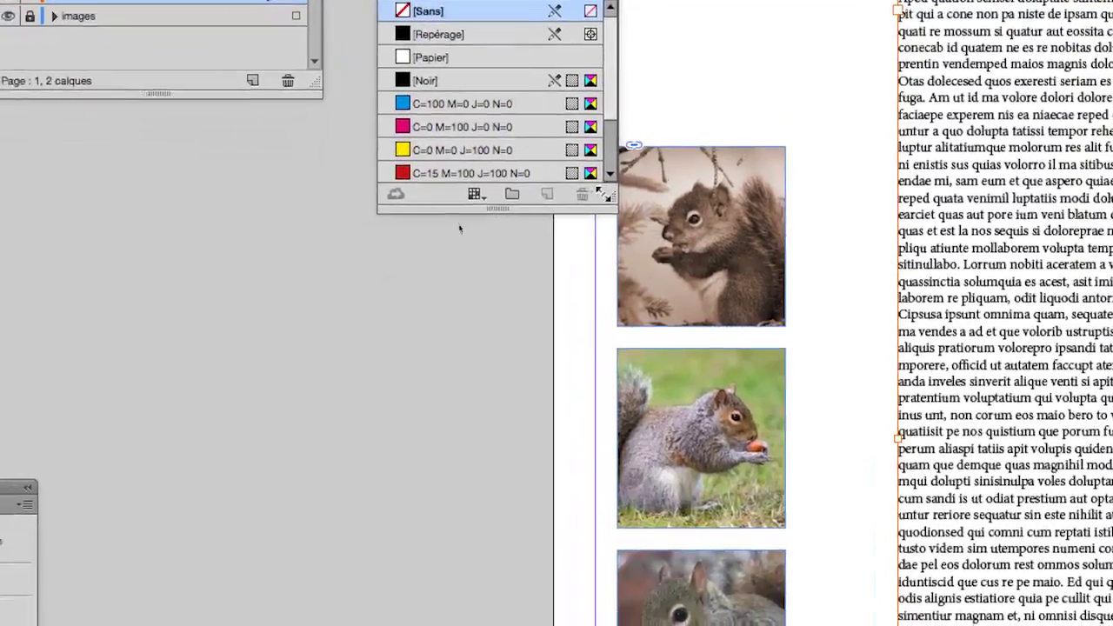
{"action": "left_click_drag", "start_coordinate": [460, 214], "coordinate": [439, 373]}
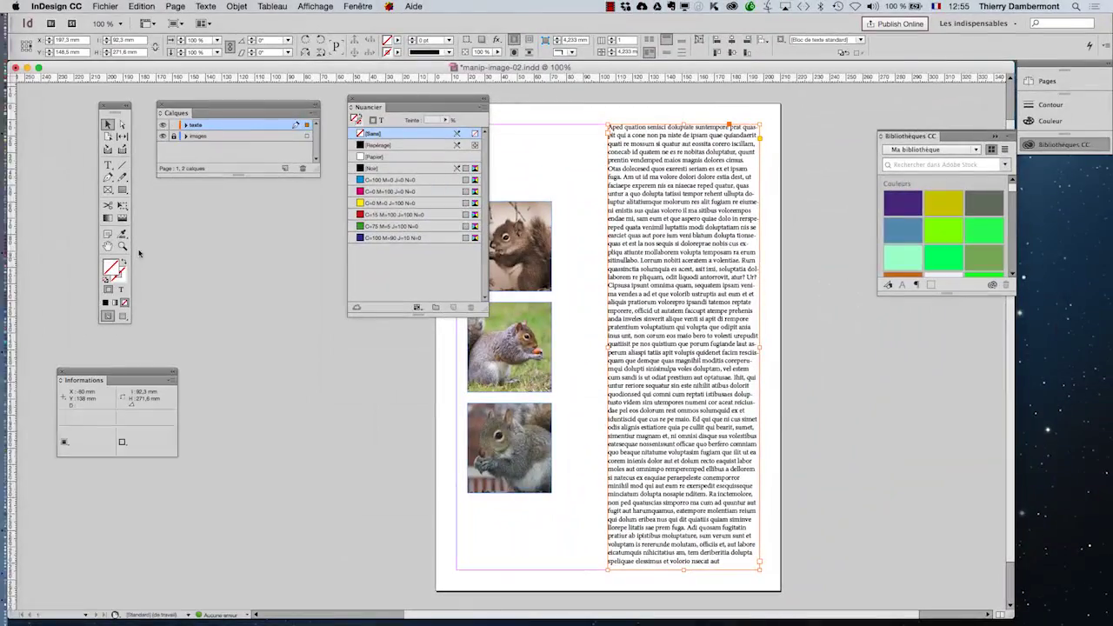
Switch to Firefox, open a new browser window, and enlarge it over most of the screen.
{"action": "left_click", "coordinate": [20, 534]}
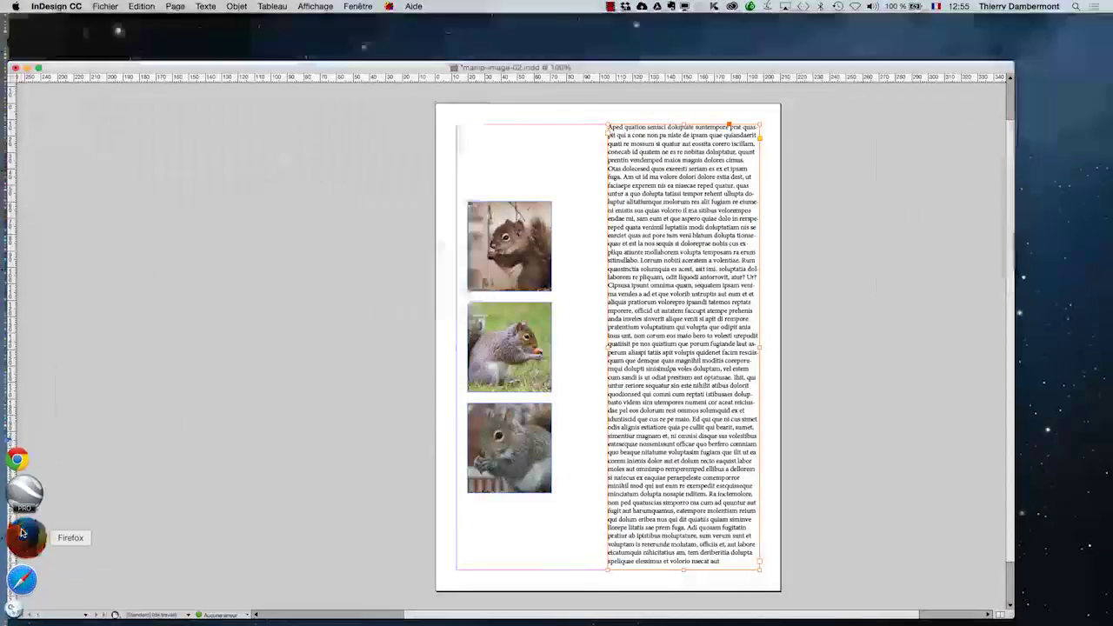
{"action": "left_click", "coordinate": [83, 6]}
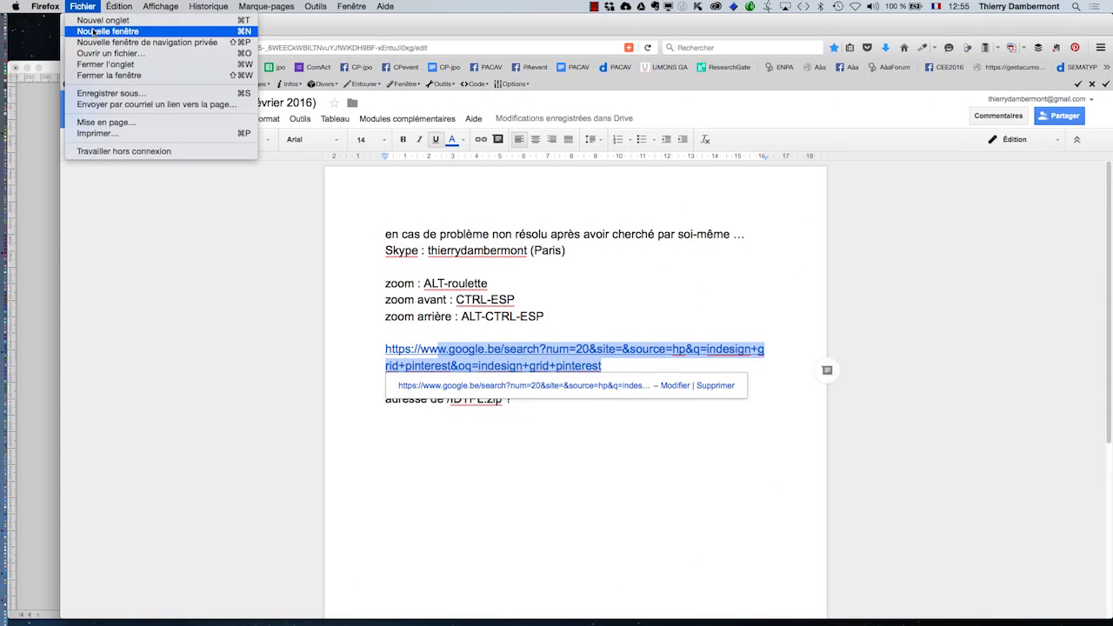
{"action": "key", "text": "Escape"}
{"action": "key", "text": "super+n"}
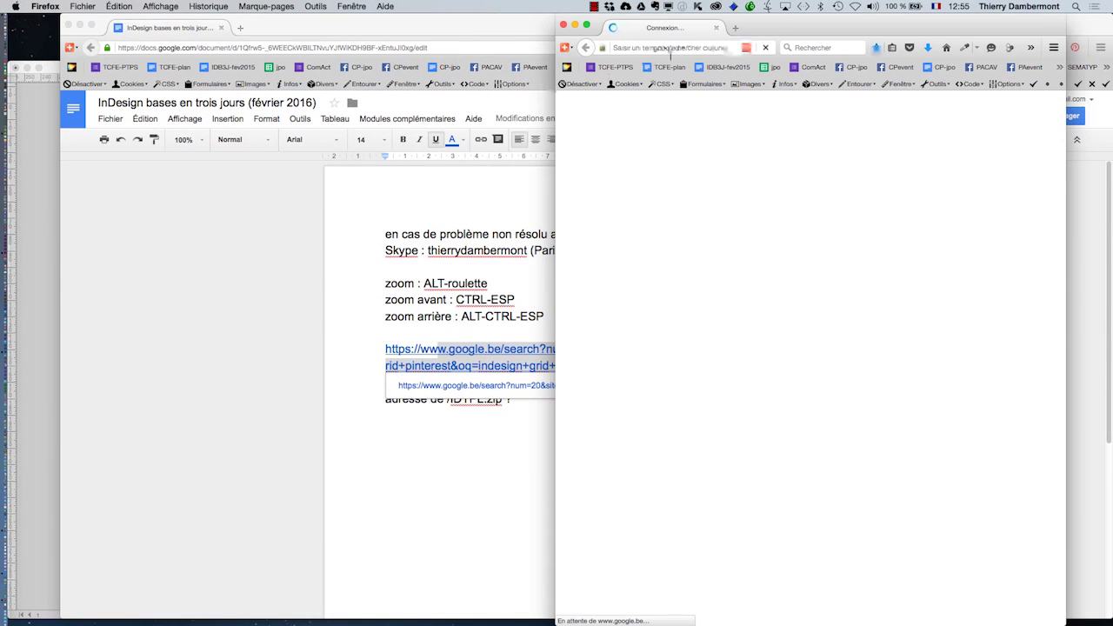
{"action": "left_click_drag", "start_coordinate": [784, 22], "coordinate": [261, 7]}
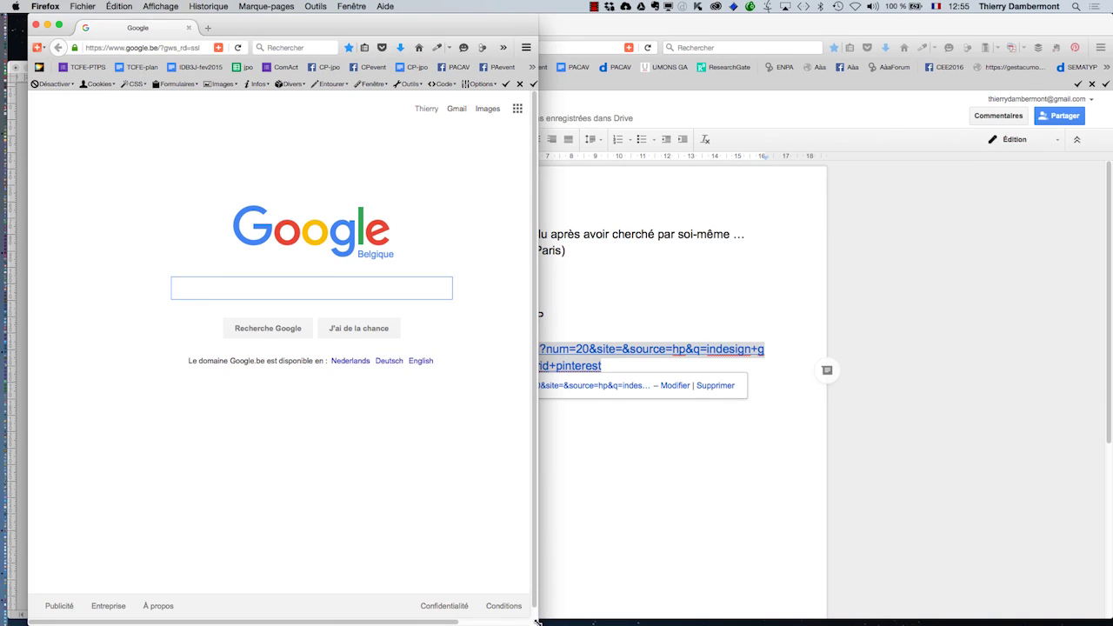
{"action": "left_click_drag", "start_coordinate": [538, 623], "coordinate": [1056, 578]}
Search Google for "offset printing" and show the image results.
{"action": "type", "text": "o"}
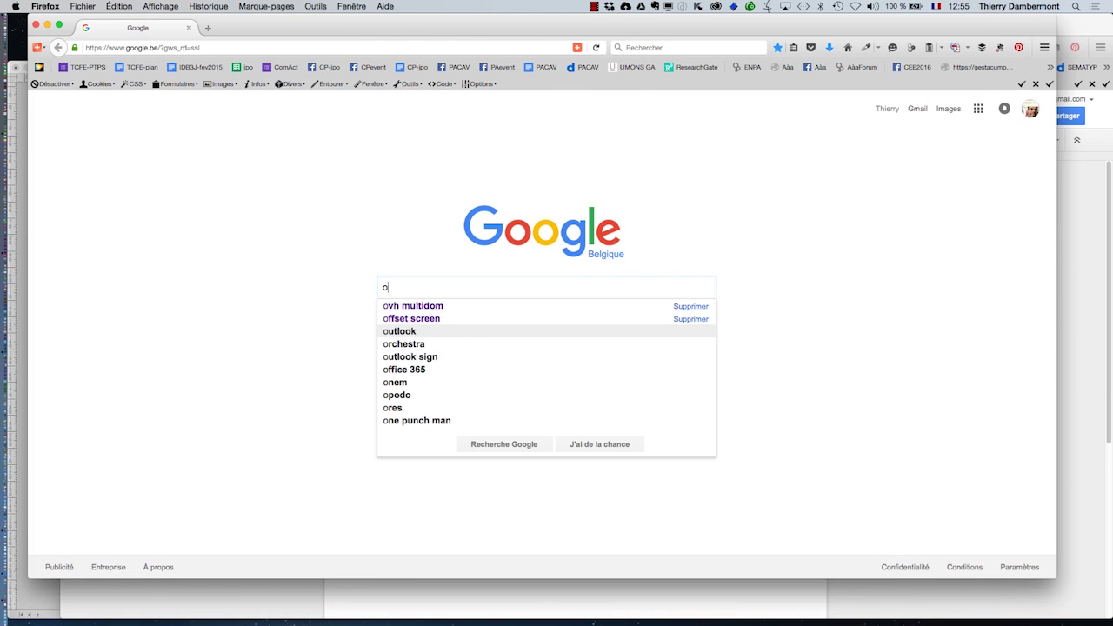
{"action": "type", "text": "ffset printing"}
{"action": "key", "text": "Return"}
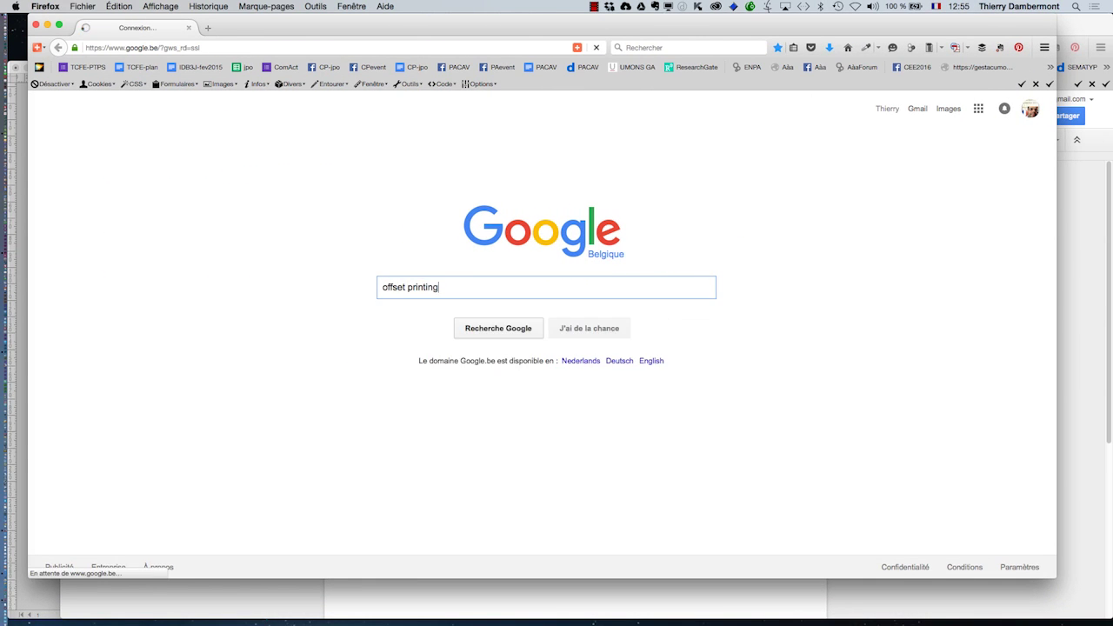
{"action": "left_click", "coordinate": [155, 144]}
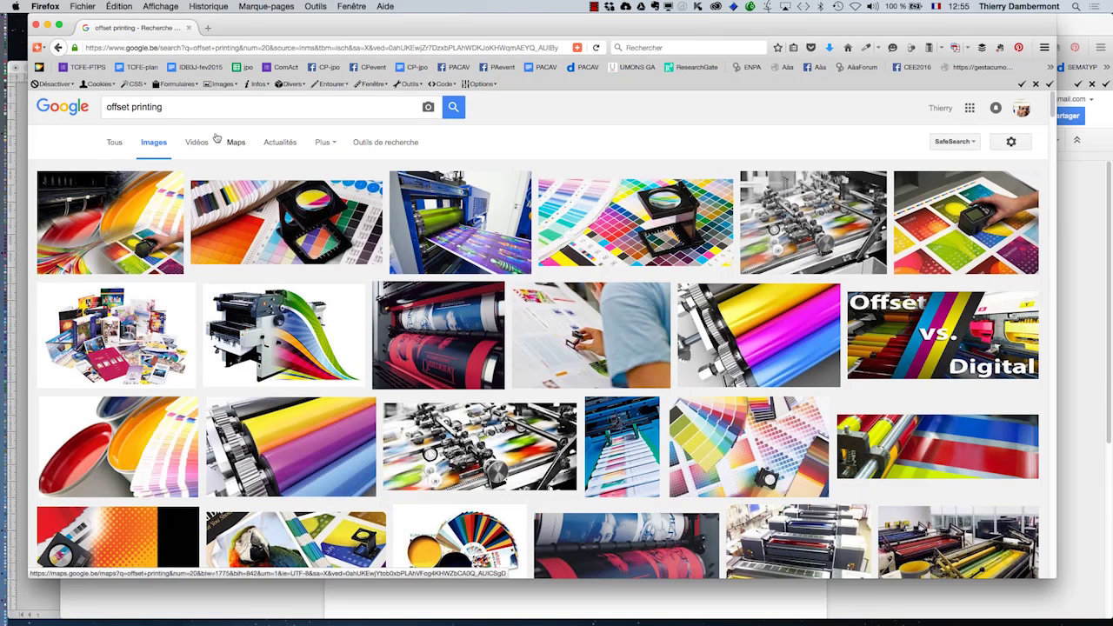
Change the image search query to "offset printer" and run it.
{"action": "left_click", "coordinate": [182, 108]}
{"action": "key", "text": "BackSpace"}
{"action": "key", "text": "BackSpace"}
{"action": "key", "text": "BackSpace"}
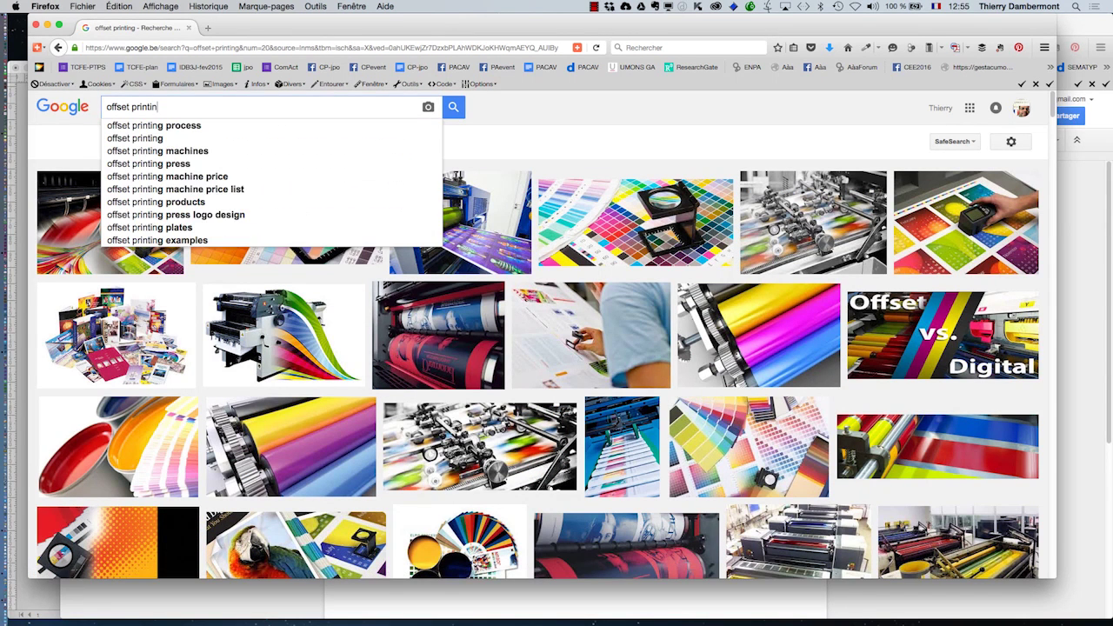
{"action": "type", "text": "er"}
{"action": "key", "text": "Return"}
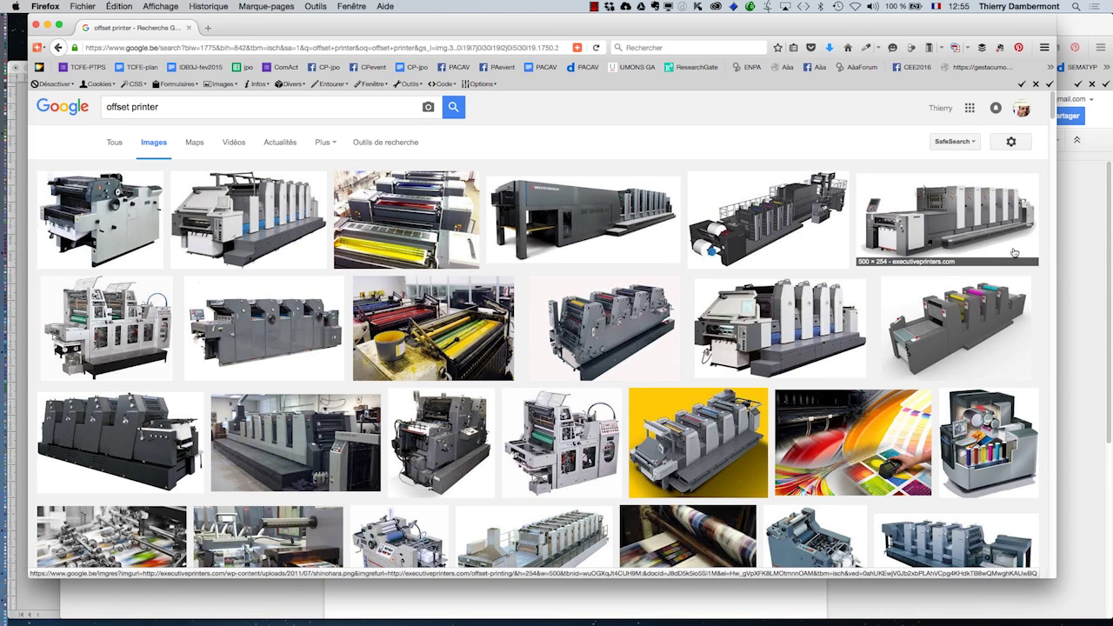
Open the alphagraphics.com picture of the four-colour offset press and view the image on its own.
{"action": "left_click", "coordinate": [974, 365]}
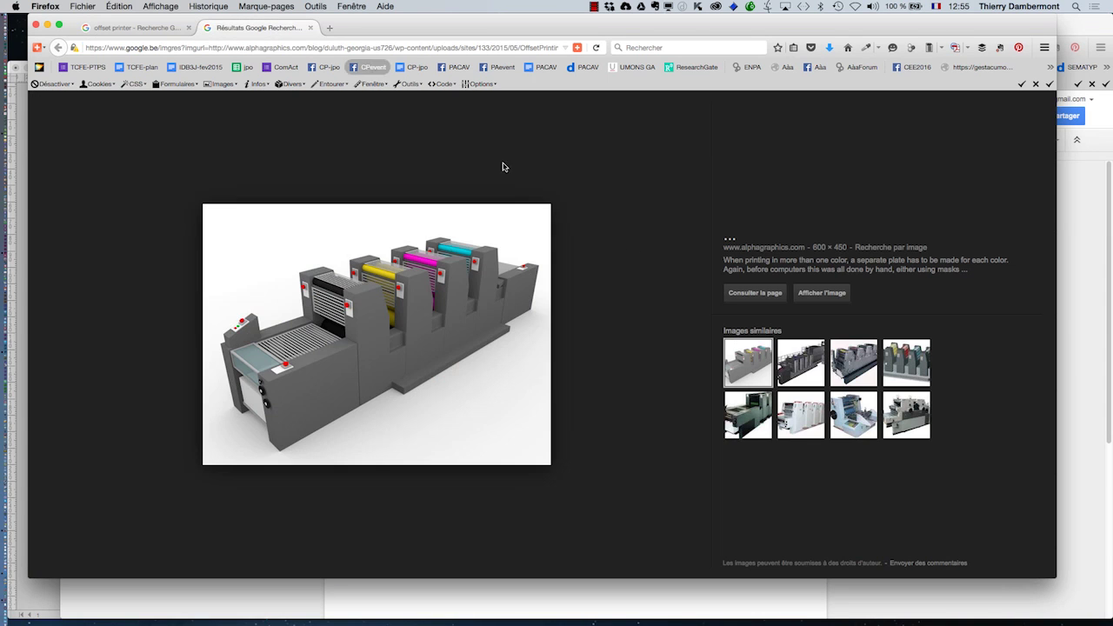
{"action": "left_click", "coordinate": [846, 298]}
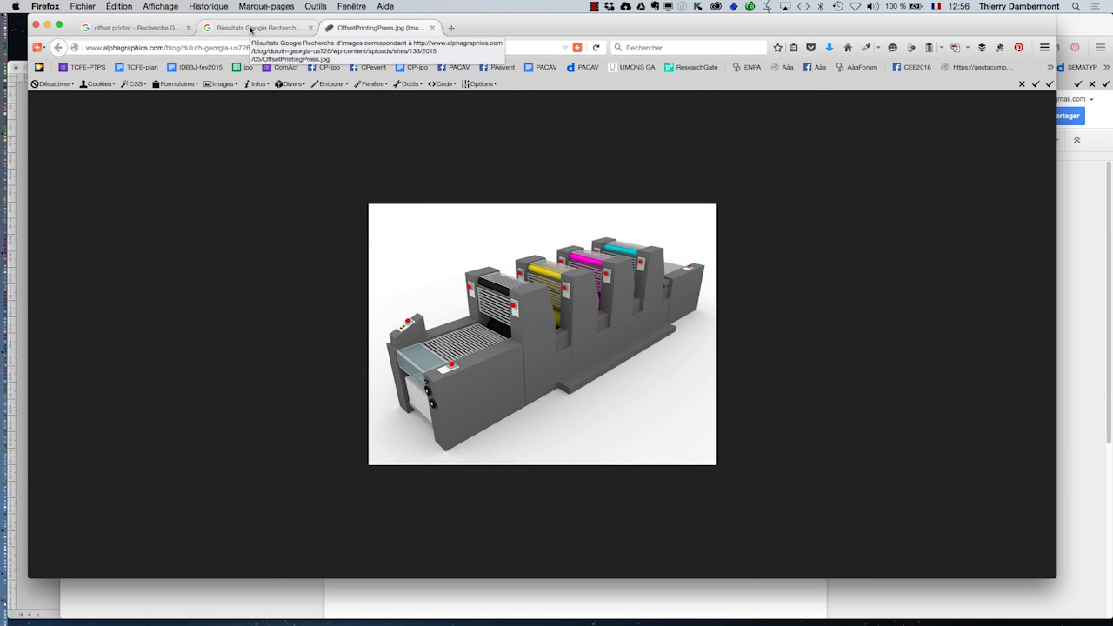
Return to the image result, close the search window, and switch back to the InDesign document.
{"action": "left_click", "coordinate": [231, 29]}
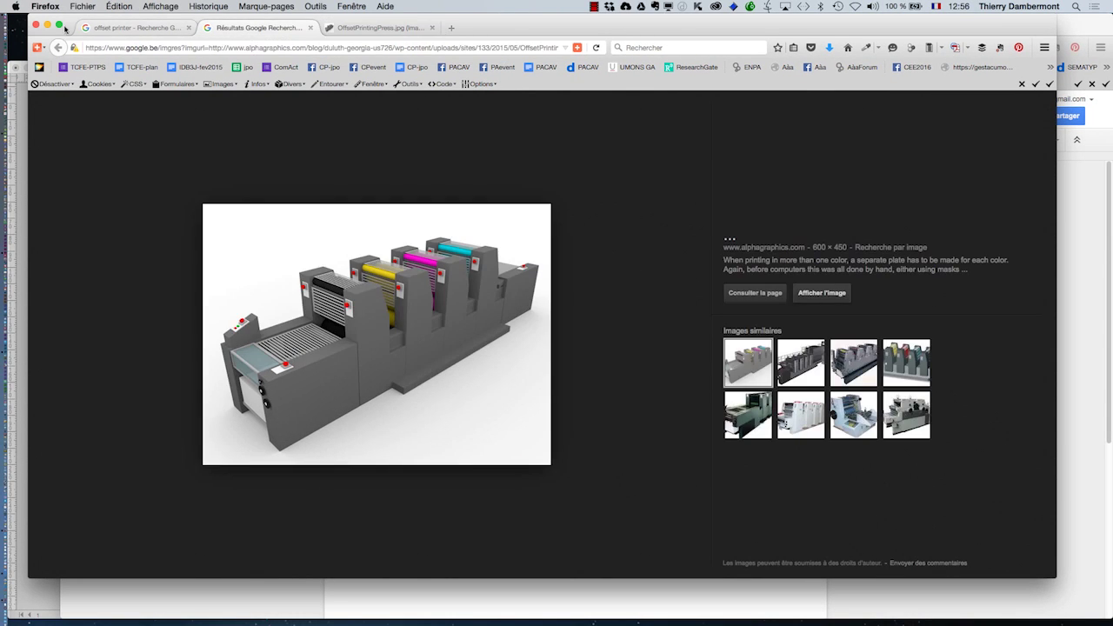
{"action": "left_click", "coordinate": [36, 25]}
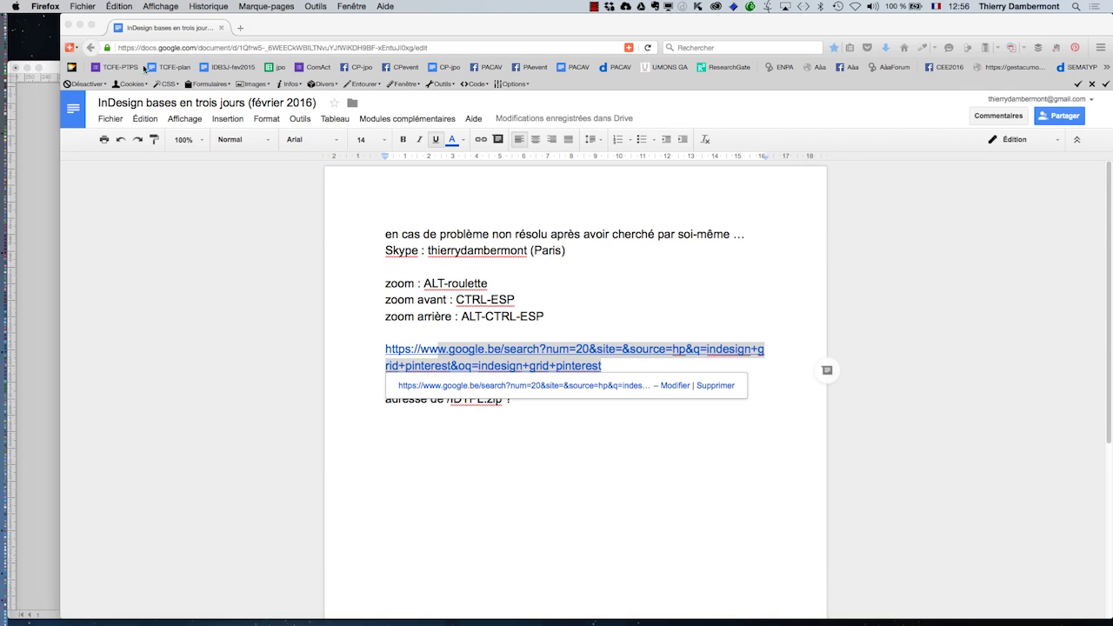
{"action": "left_click", "coordinate": [47, 255]}
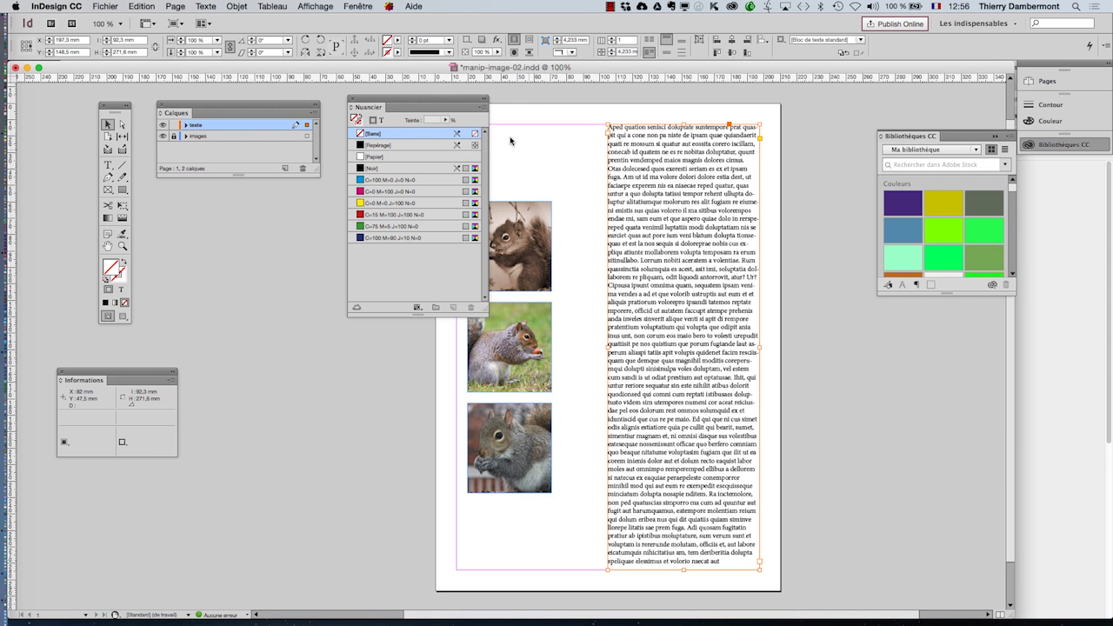
Start a new CMJN process colour in the Nuancier and set cyan to 74%, magenta to 62%, yellow to 52% and black to 25%.
{"action": "mouse_move", "coordinate": [455, 108]}
{"action": "left_mouse_down"}
{"action": "mouse_move", "coordinate": [534, 105]}
{"action": "mouse_move", "coordinate": [443, 98]}
{"action": "left_mouse_up"}
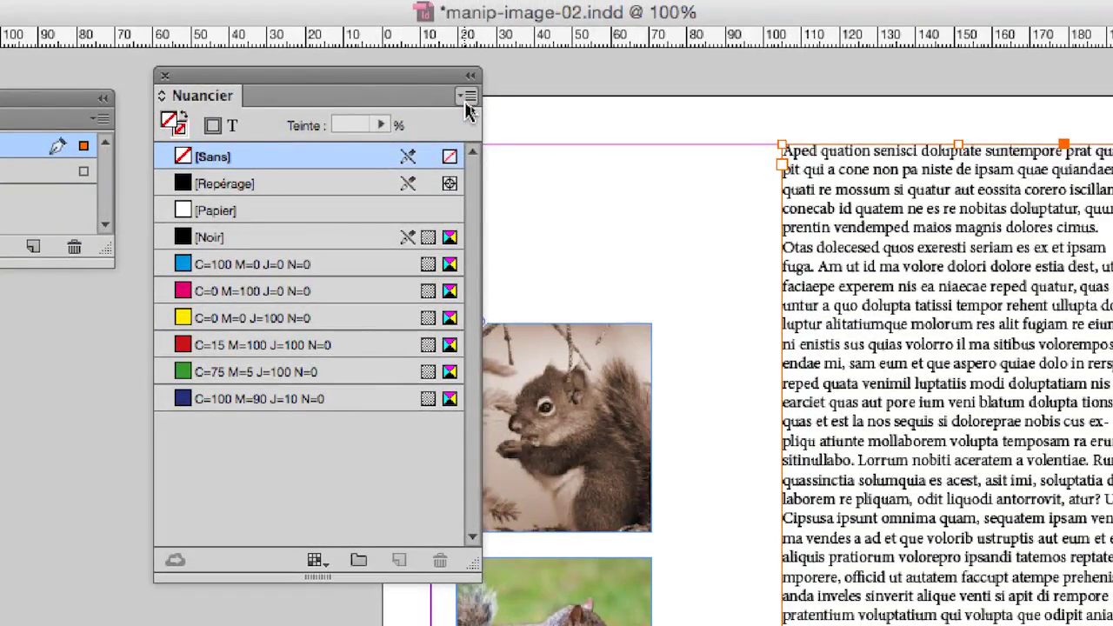
{"action": "left_click", "coordinate": [468, 98]}
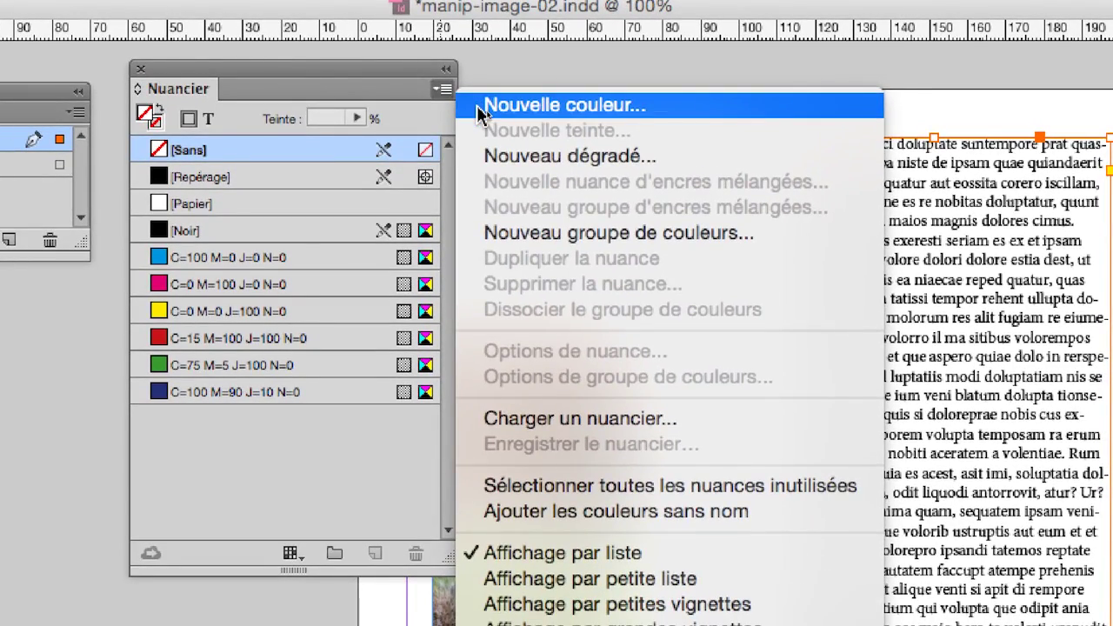
{"action": "left_click", "coordinate": [478, 106]}
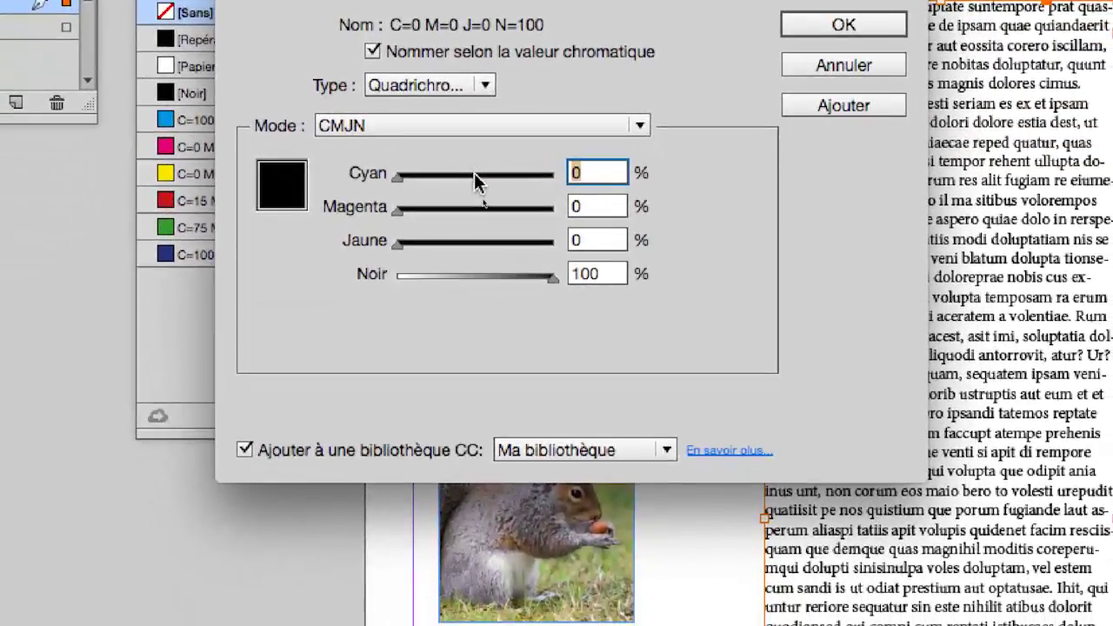
{"action": "left_click_drag", "start_coordinate": [480, 199], "coordinate": [519, 200]}
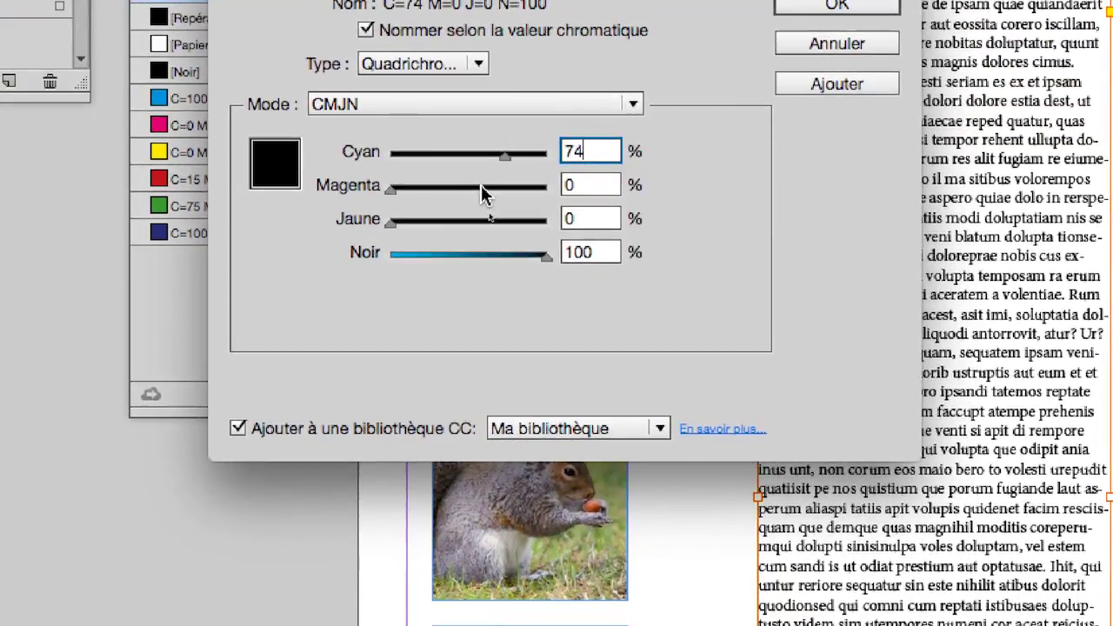
{"action": "left_click", "coordinate": [484, 182]}
{"action": "left_click", "coordinate": [471, 215]}
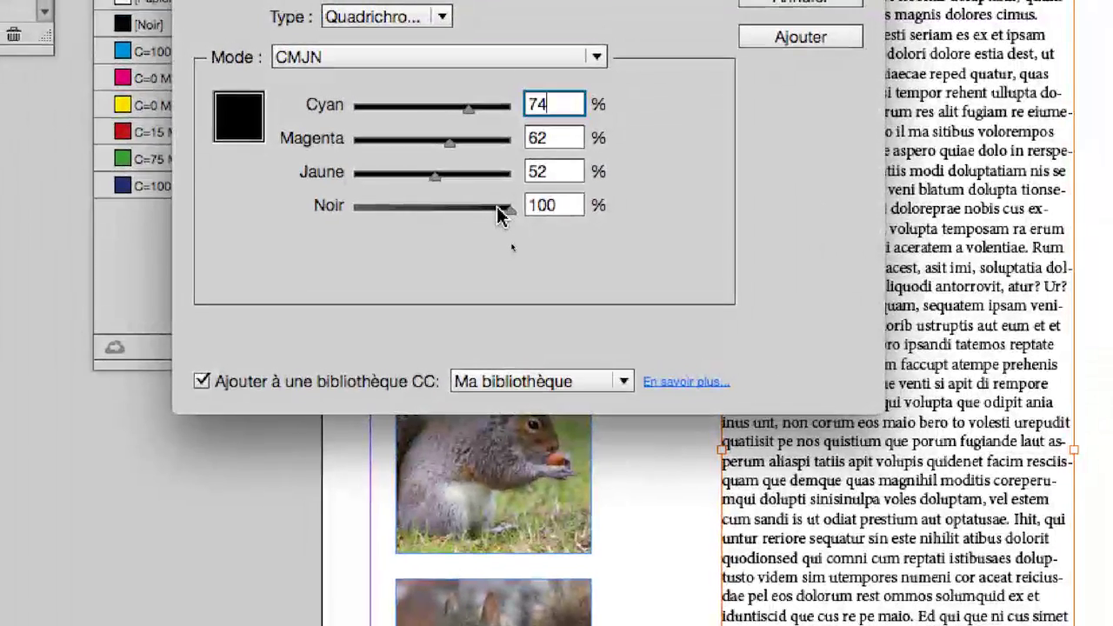
{"action": "mouse_move", "coordinate": [497, 207]}
{"action": "left_mouse_down"}
{"action": "mouse_move", "coordinate": [391, 207]}
{"action": "mouse_move", "coordinate": [482, 209]}
{"action": "left_mouse_up"}
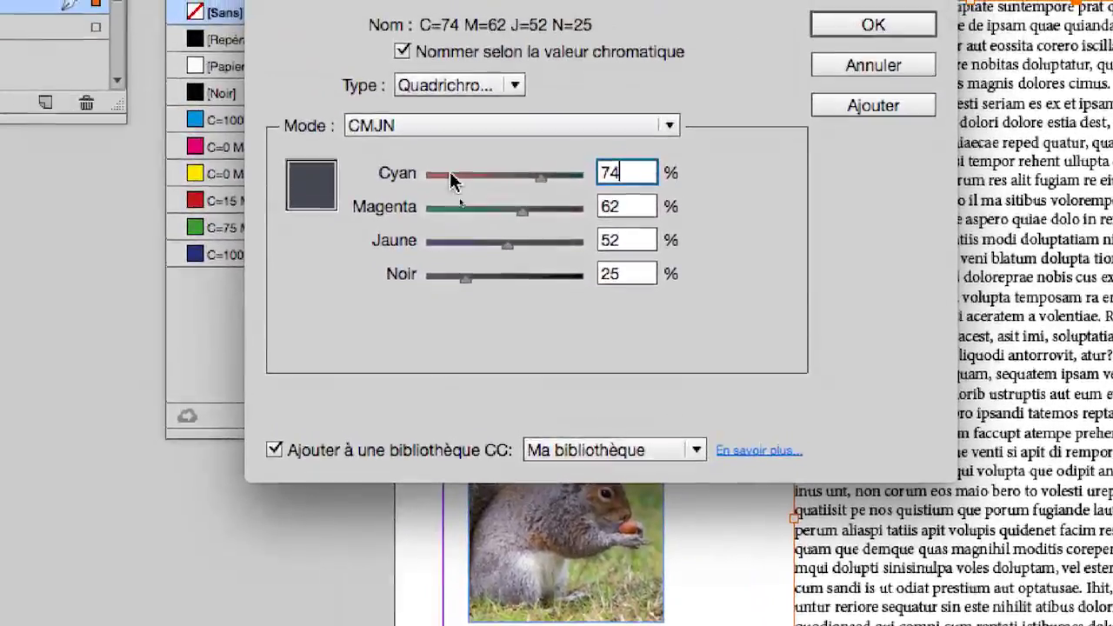
Adjust the new colour to cyan 16%, magenta 36% and black 0%.
{"action": "left_click_drag", "start_coordinate": [470, 138], "coordinate": [380, 137]}
{"action": "left_click_drag", "start_coordinate": [450, 172], "coordinate": [504, 171]}
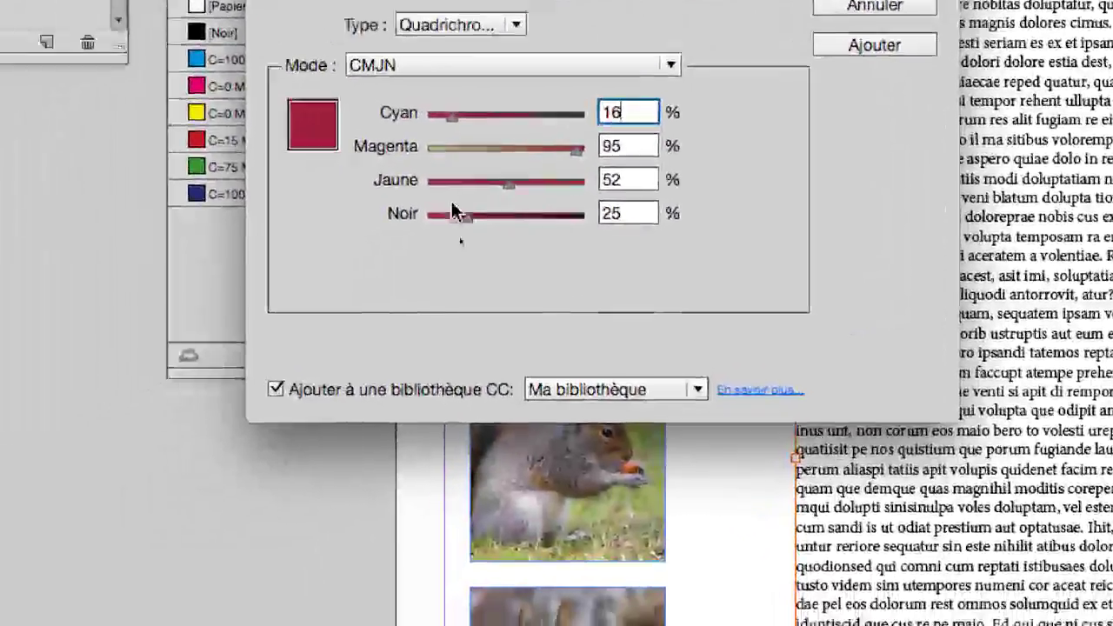
{"action": "left_click_drag", "start_coordinate": [454, 211], "coordinate": [424, 213]}
{"action": "left_click_drag", "start_coordinate": [577, 148], "coordinate": [484, 148]}
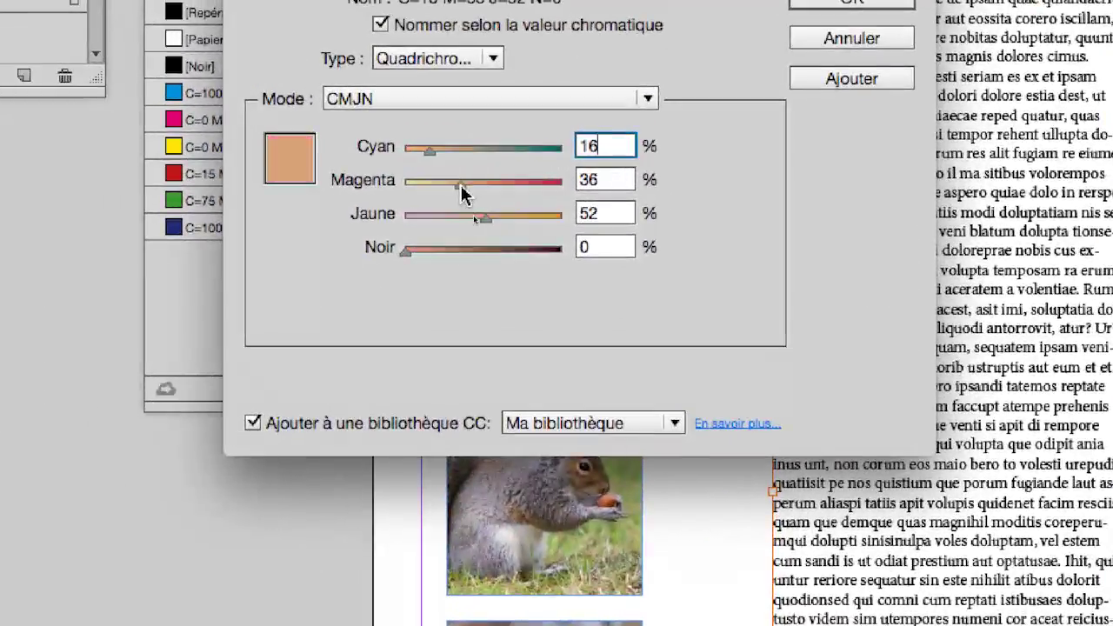
Turn the new colour green with cyan at 92%, magenta at 17% and yellow at 96%.
{"action": "left_click_drag", "start_coordinate": [545, 219], "coordinate": [556, 218]}
{"action": "left_click_drag", "start_coordinate": [430, 149], "coordinate": [548, 150]}
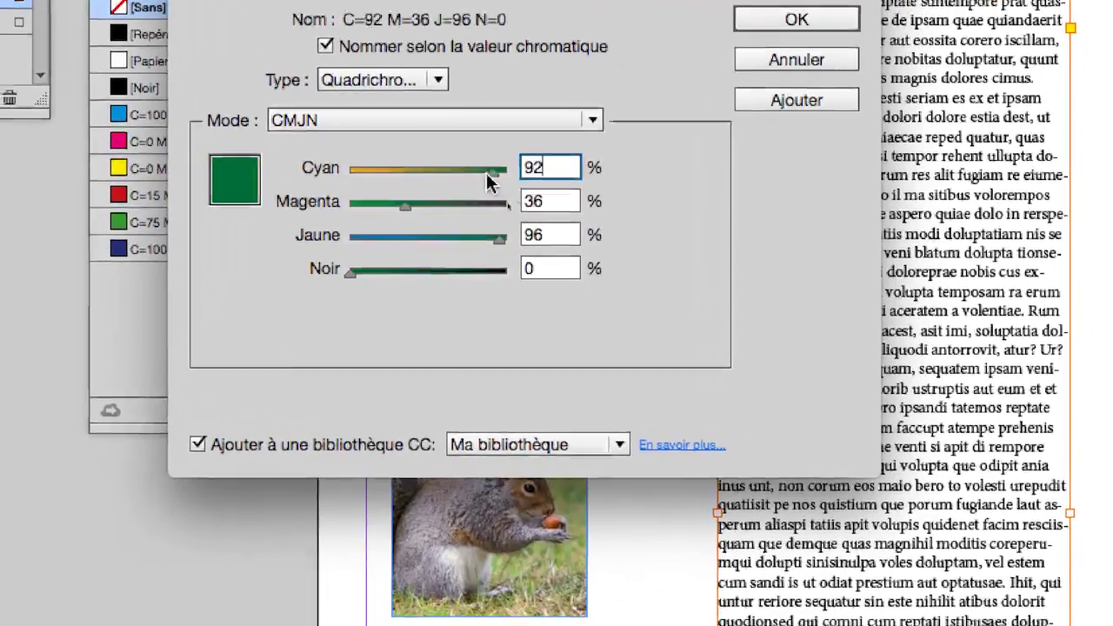
{"action": "left_click_drag", "start_coordinate": [405, 206], "coordinate": [376, 205]}
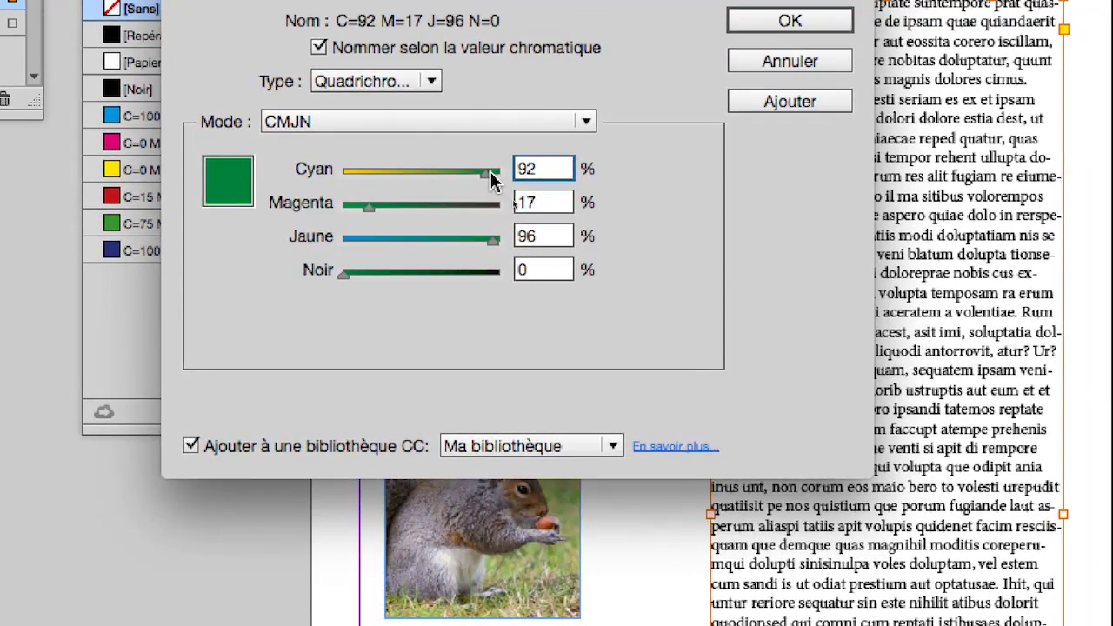
Shift the new colour from green to olive by setting cyan to 24%, yellow to 68% and black to 21%.
{"action": "left_click_drag", "start_coordinate": [489, 174], "coordinate": [496, 174]}
{"action": "left_click_drag", "start_coordinate": [491, 215], "coordinate": [516, 229]}
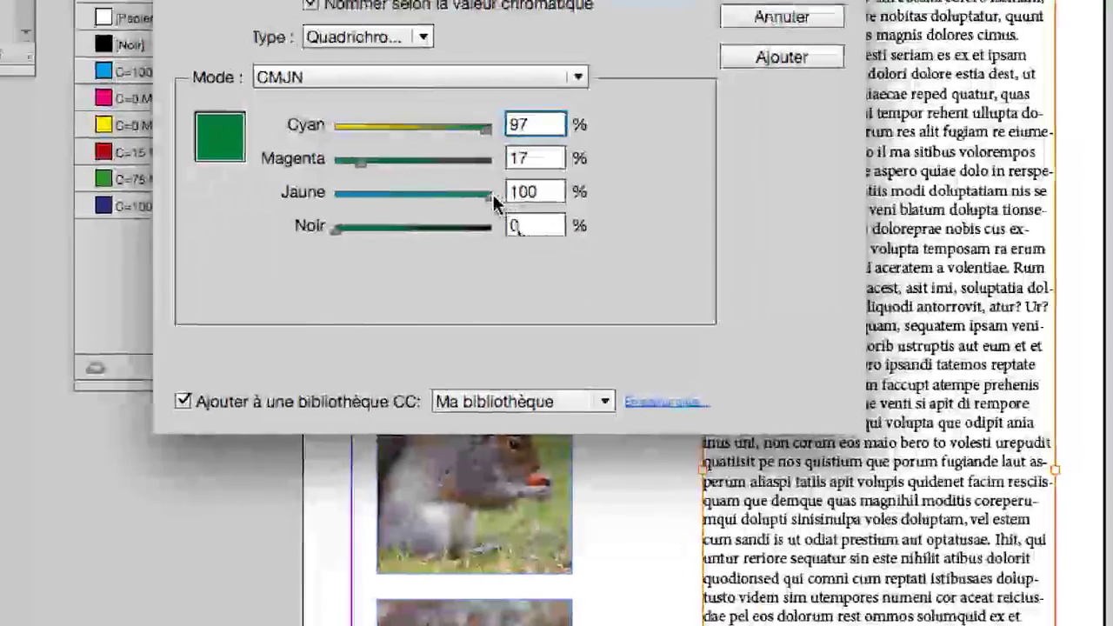
{"action": "left_click_drag", "start_coordinate": [481, 193], "coordinate": [454, 199]}
{"action": "left_click", "coordinate": [471, 171]}
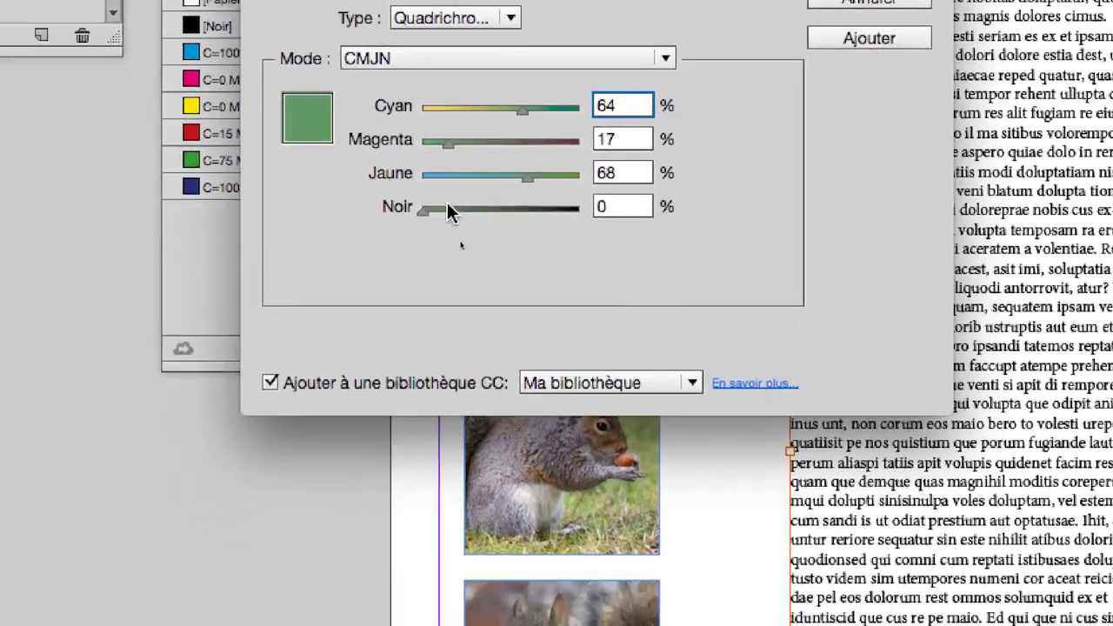
{"action": "left_click", "coordinate": [446, 249]}
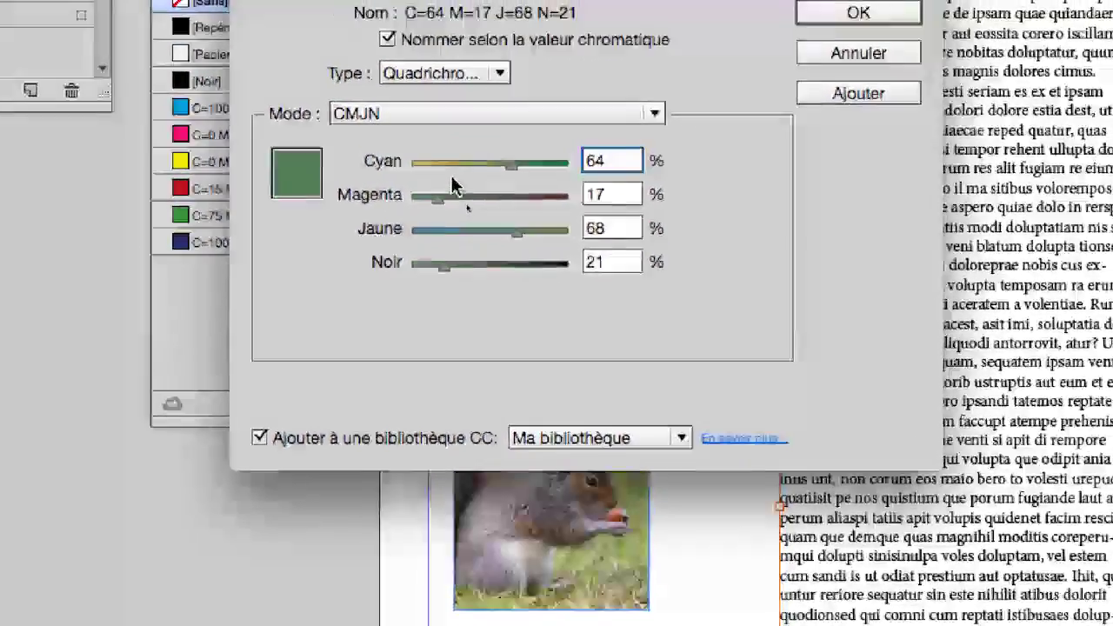
{"action": "left_click", "coordinate": [455, 103]}
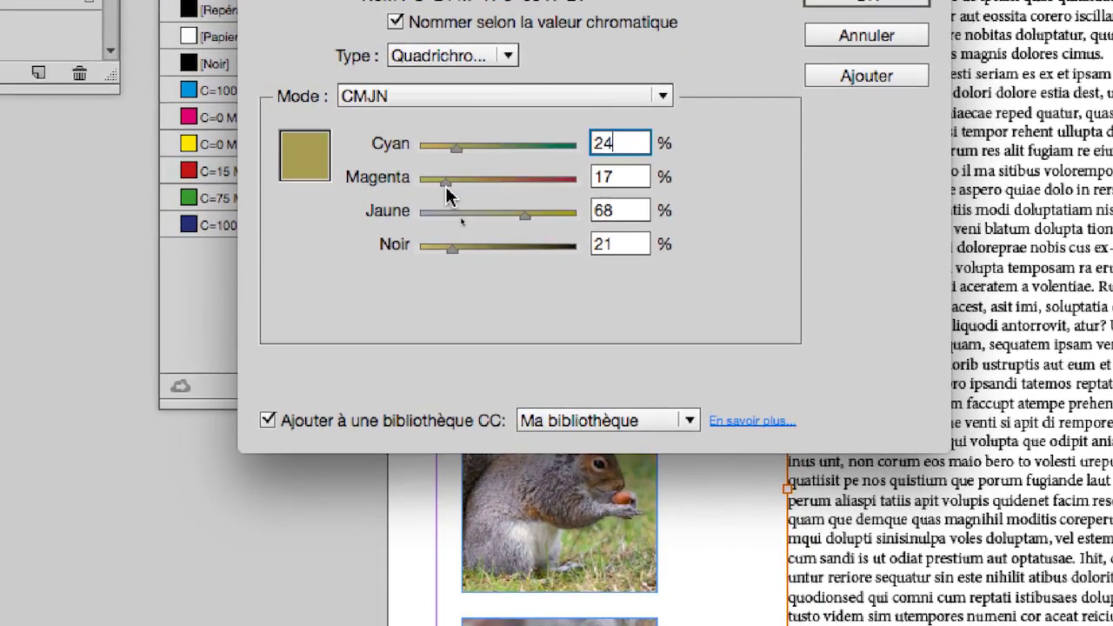
Scale all four inks proportionally to C=23 M=17 J=66 N=19 and create the swatch.
{"action": "mouse_move", "coordinate": [446, 186]}
{"action": "left_mouse_down", "text": "shift"}
{"action": "mouse_move", "coordinate": [459, 185]}
{"action": "mouse_move", "coordinate": [429, 185]}
{"action": "mouse_move", "coordinate": [455, 181]}
{"action": "mouse_move", "coordinate": [443, 184]}
{"action": "left_mouse_up", "text": "shift"}
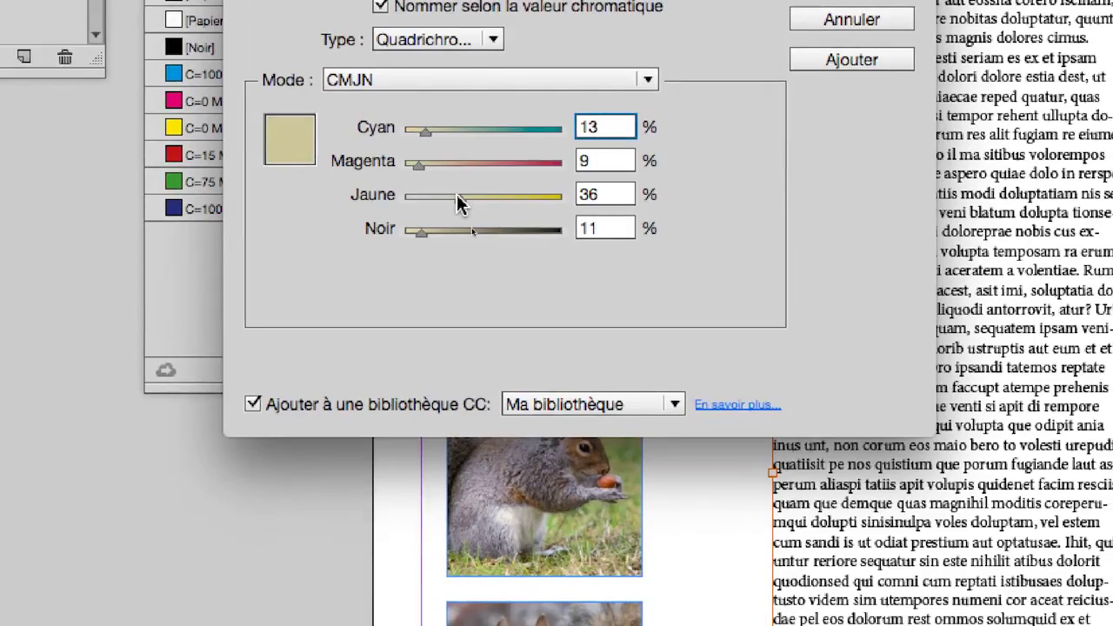
{"action": "mouse_move", "coordinate": [487, 213]}
{"action": "left_mouse_down", "text": "shift"}
{"action": "mouse_move", "coordinate": [504, 217]}
{"action": "mouse_move", "coordinate": [472, 196]}
{"action": "mouse_move", "coordinate": [433, 198]}
{"action": "mouse_move", "coordinate": [534, 199]}
{"action": "mouse_move", "coordinate": [426, 199]}
{"action": "mouse_move", "coordinate": [569, 199]}
{"action": "mouse_move", "coordinate": [456, 200]}
{"action": "mouse_move", "coordinate": [499, 200]}
{"action": "mouse_move", "coordinate": [471, 198]}
{"action": "left_mouse_up", "text": "shift"}
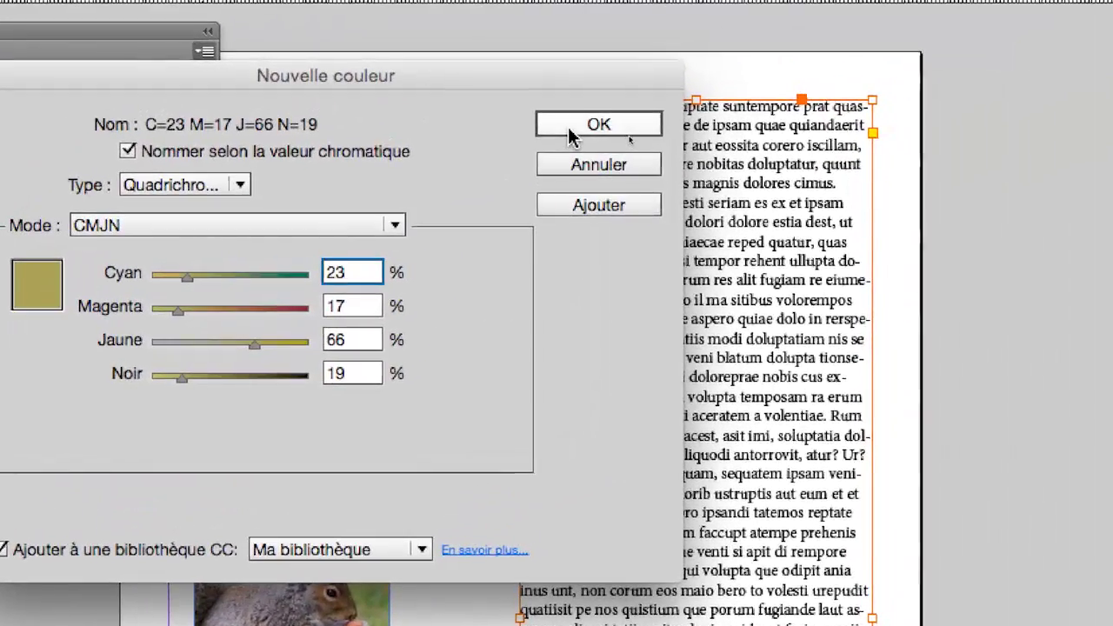
{"action": "left_click", "coordinate": [574, 126]}
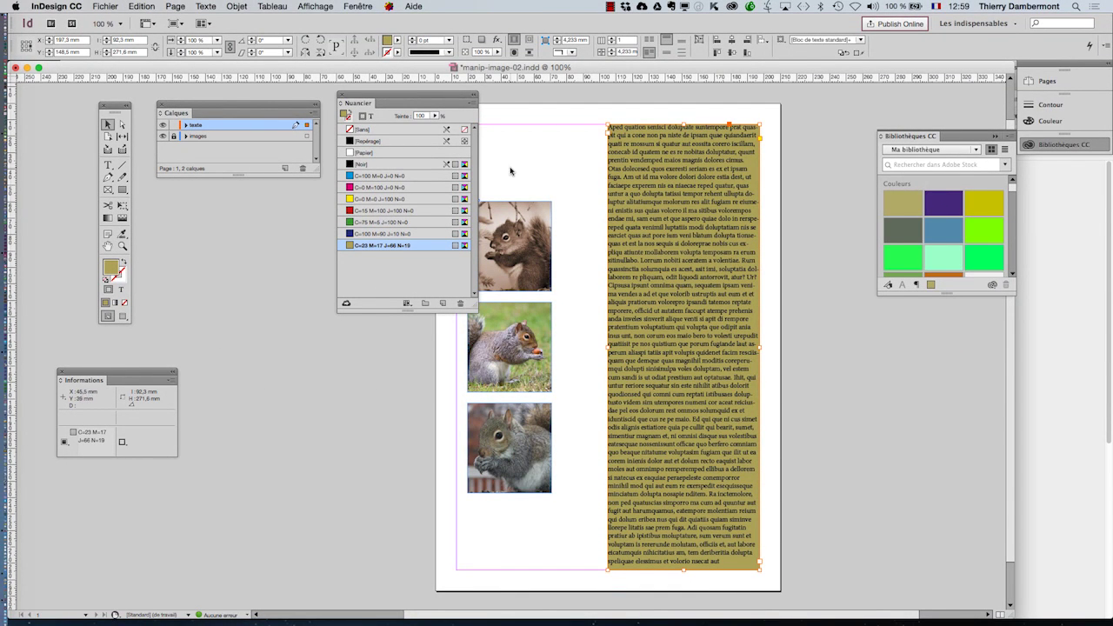
Deselect the text frame and move the Nuancier off the page onto the pasteboard beside it.
{"action": "left_click", "coordinate": [826, 228]}
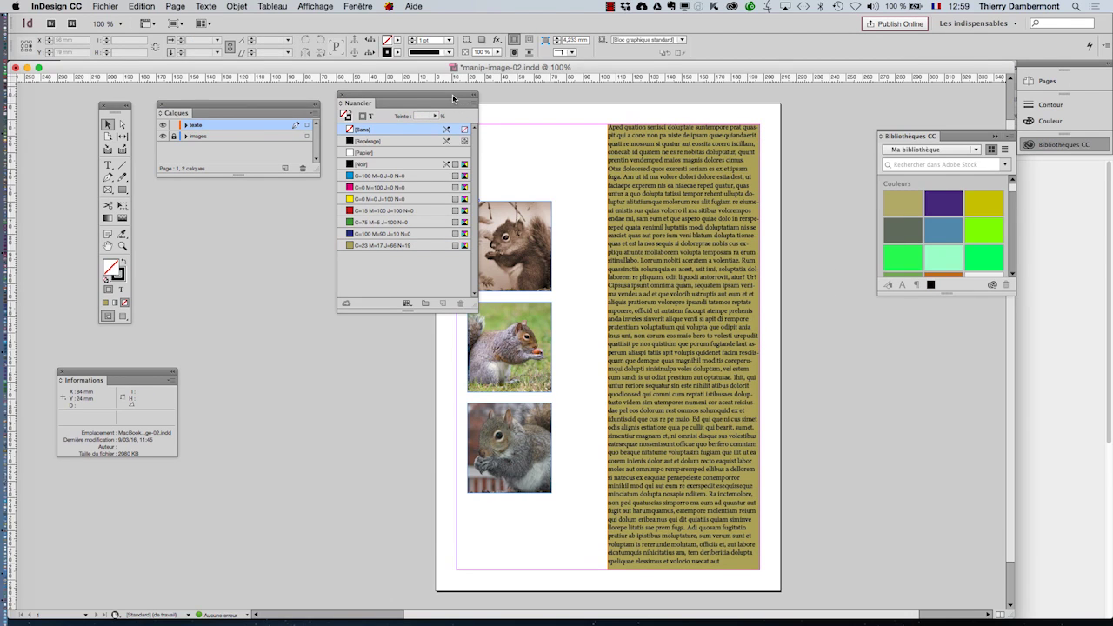
{"action": "left_click_drag", "start_coordinate": [452, 97], "coordinate": [319, 209]}
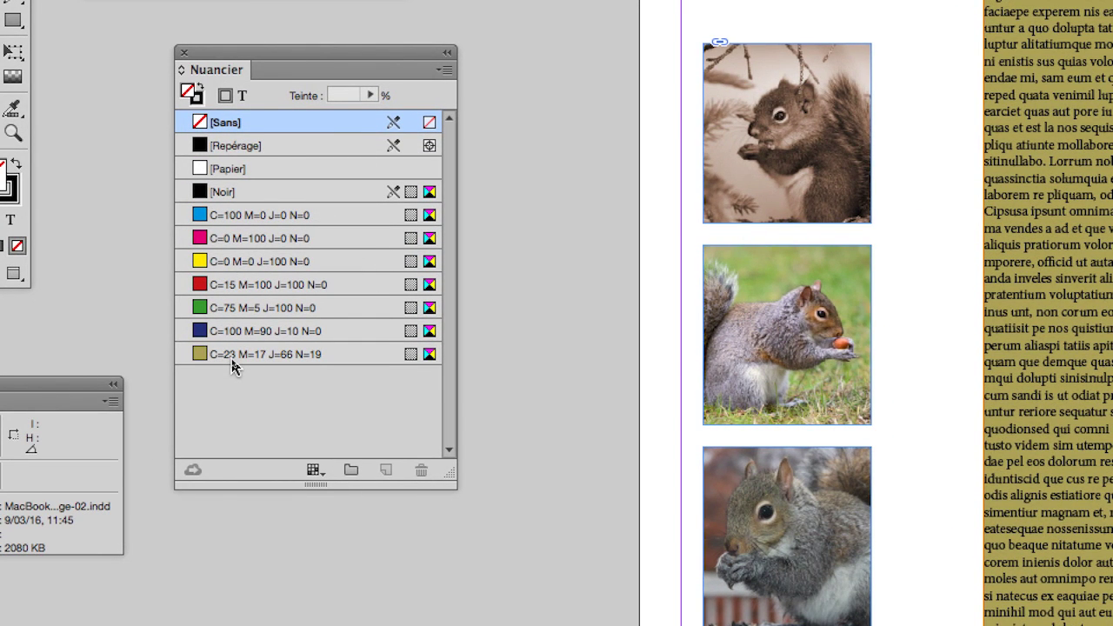
Edit the olive swatch with Aperçu enabled, trying cyan at 67% before setting it to 85%, and apply the change.
{"action": "double_click", "coordinate": [233, 357]}
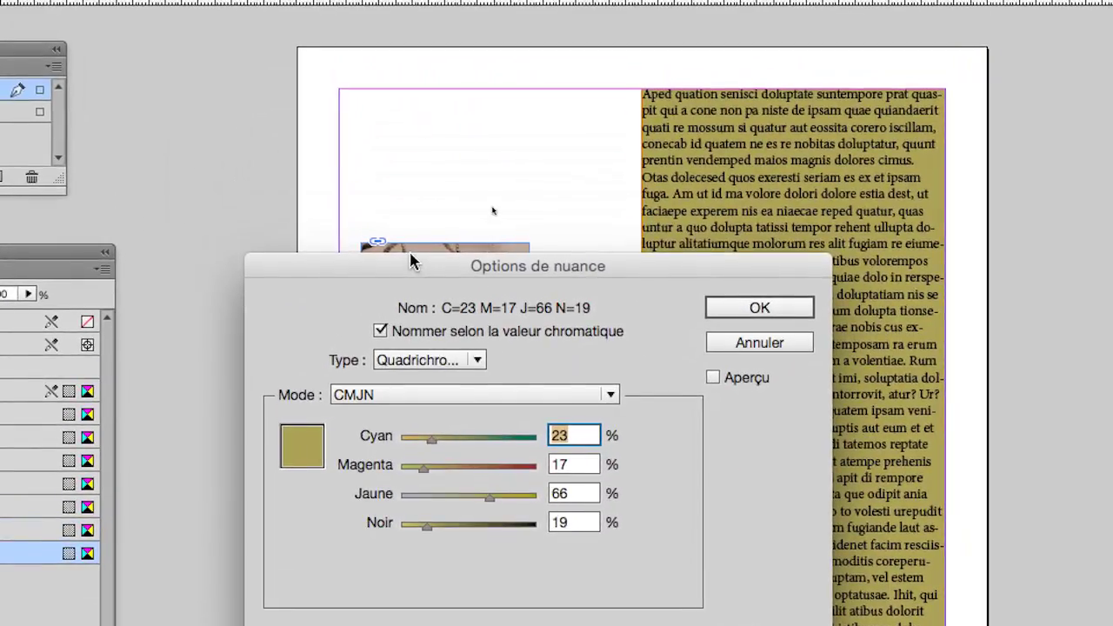
{"action": "type", "text": "67"}
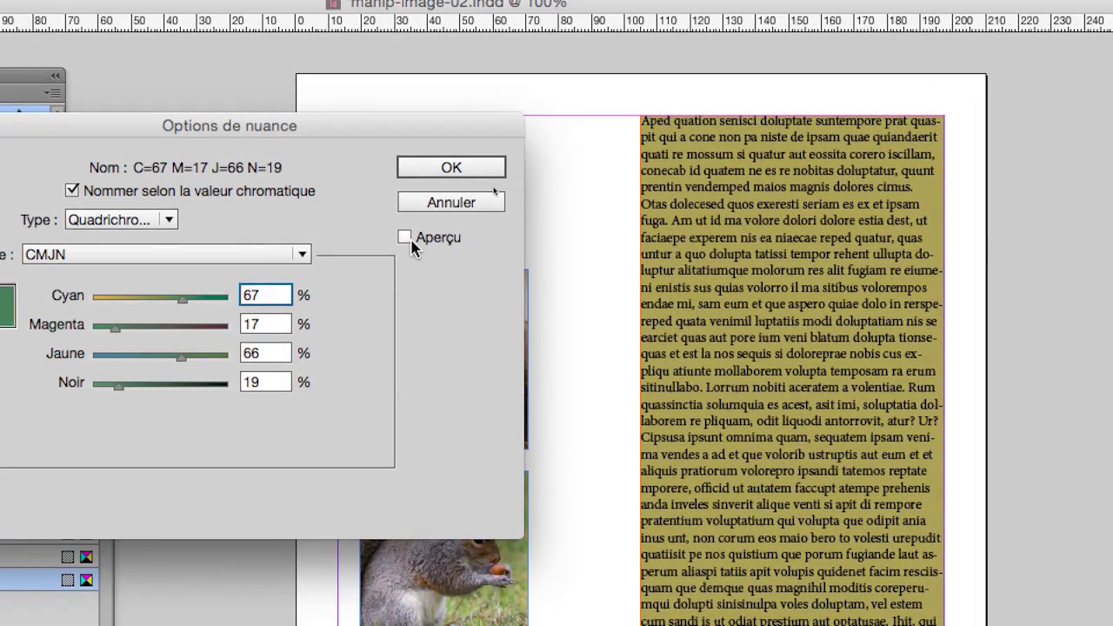
{"action": "left_click", "coordinate": [407, 239]}
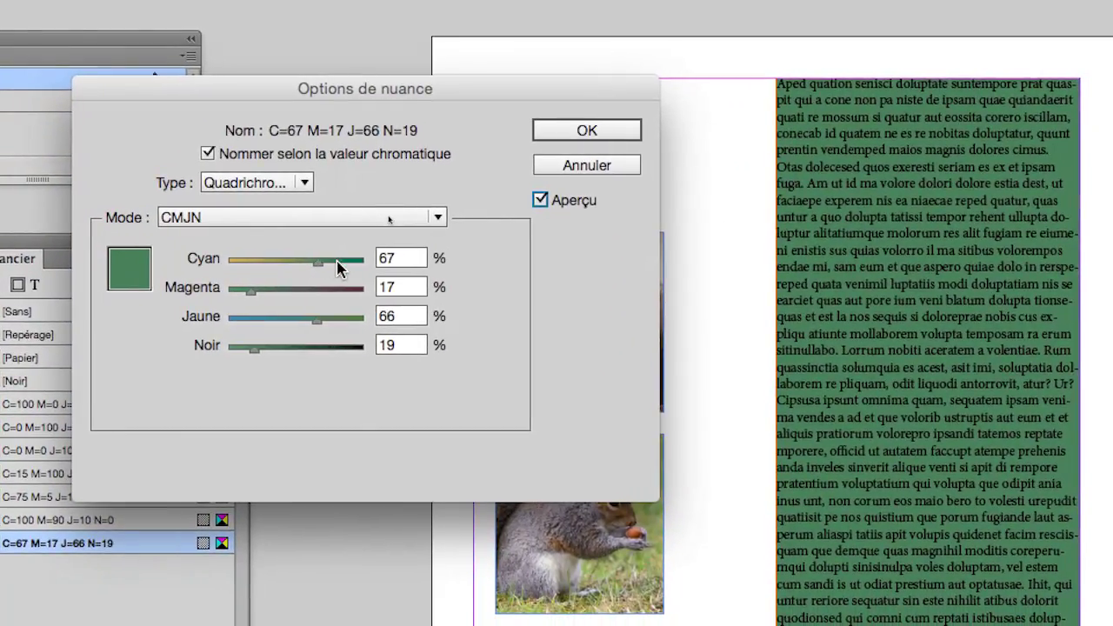
{"action": "left_click", "coordinate": [202, 294]}
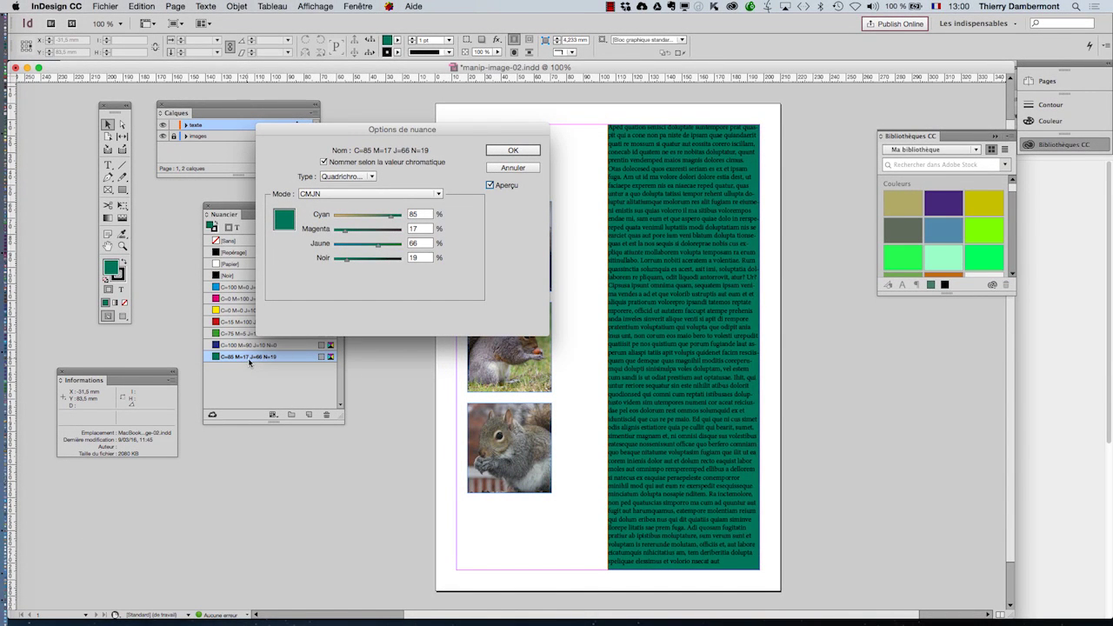
{"action": "left_click", "coordinate": [494, 152]}
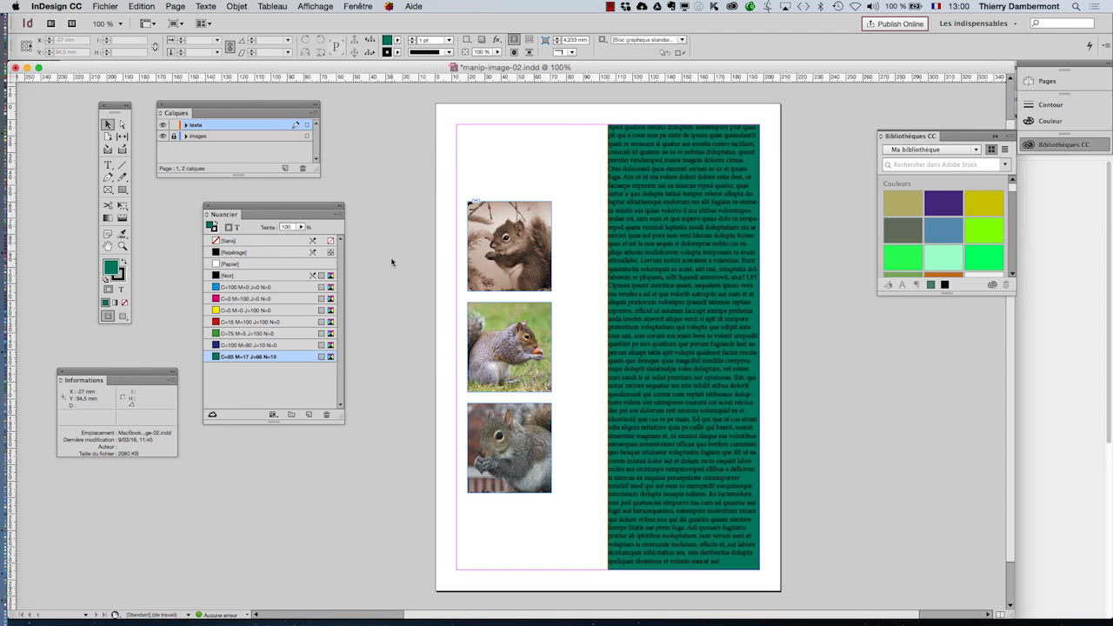